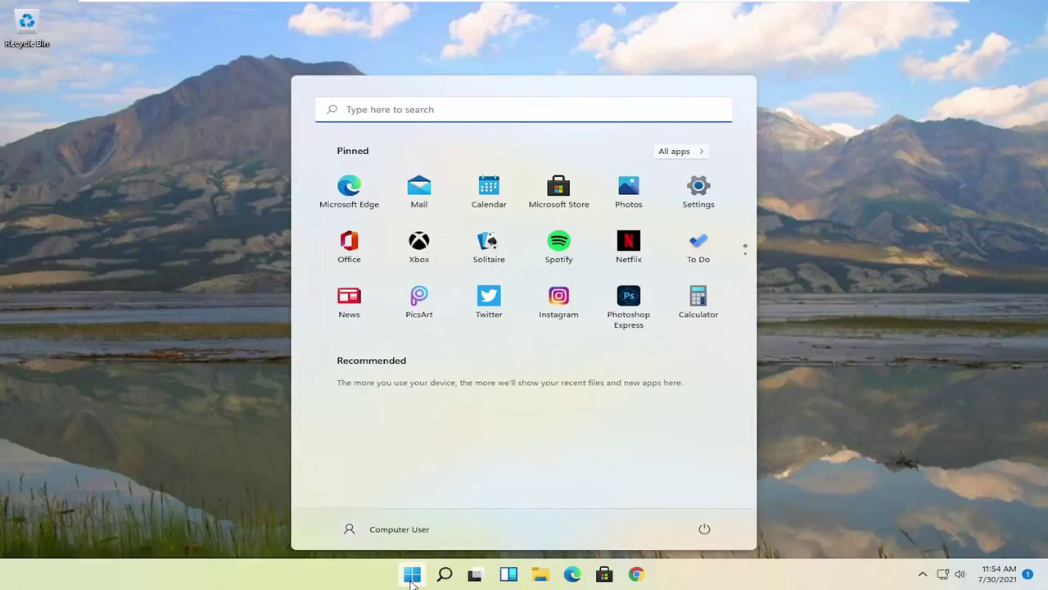
- Search for Registry Editor, run it as administrator and allow it to make changes to the device
text(regis)
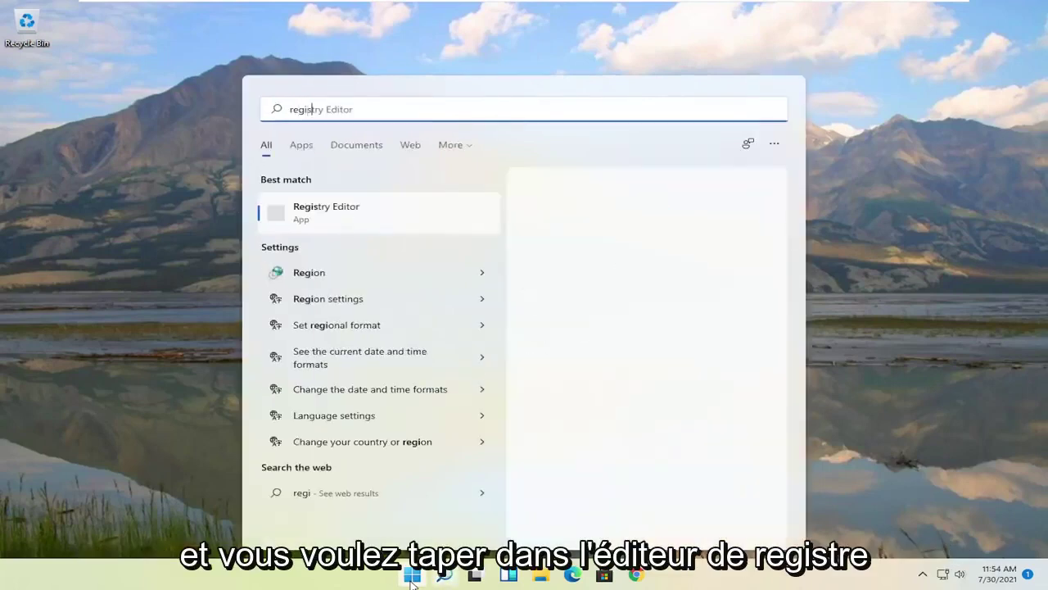
text(try editor)
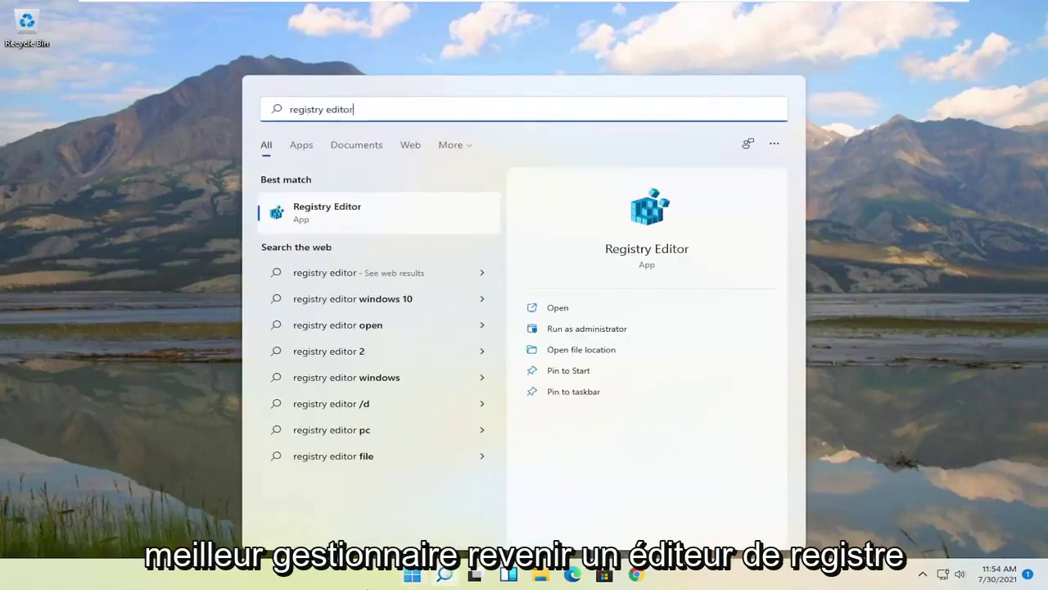
right_click(299, 213)
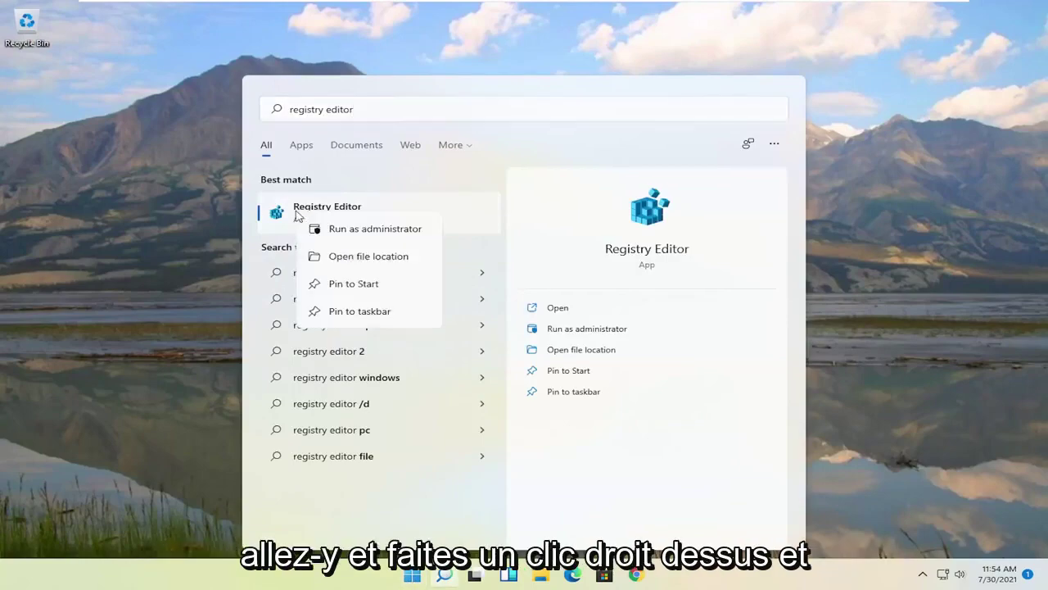
click(376, 230)
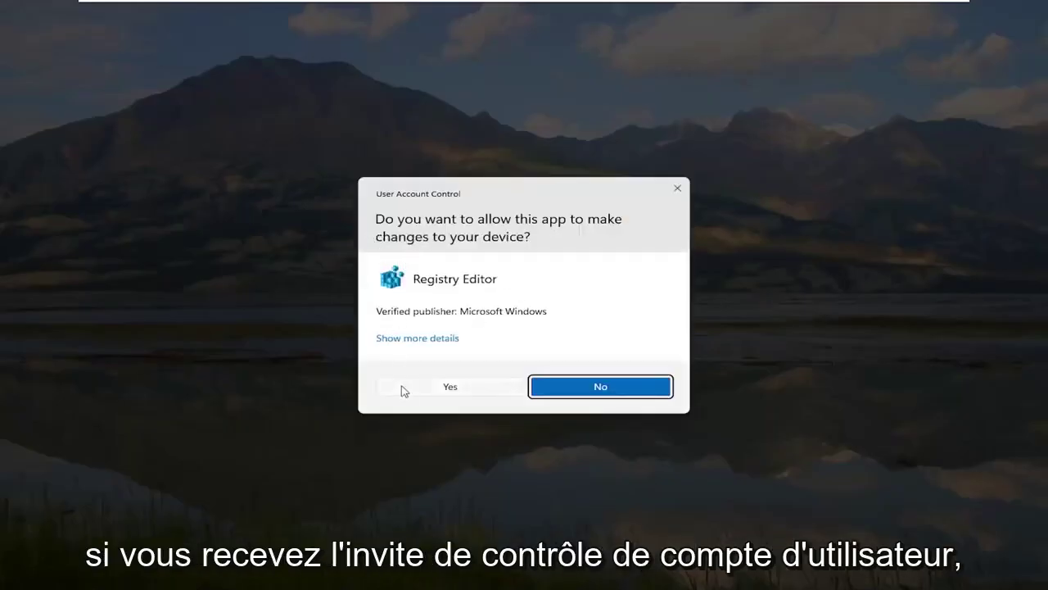
click(458, 390)
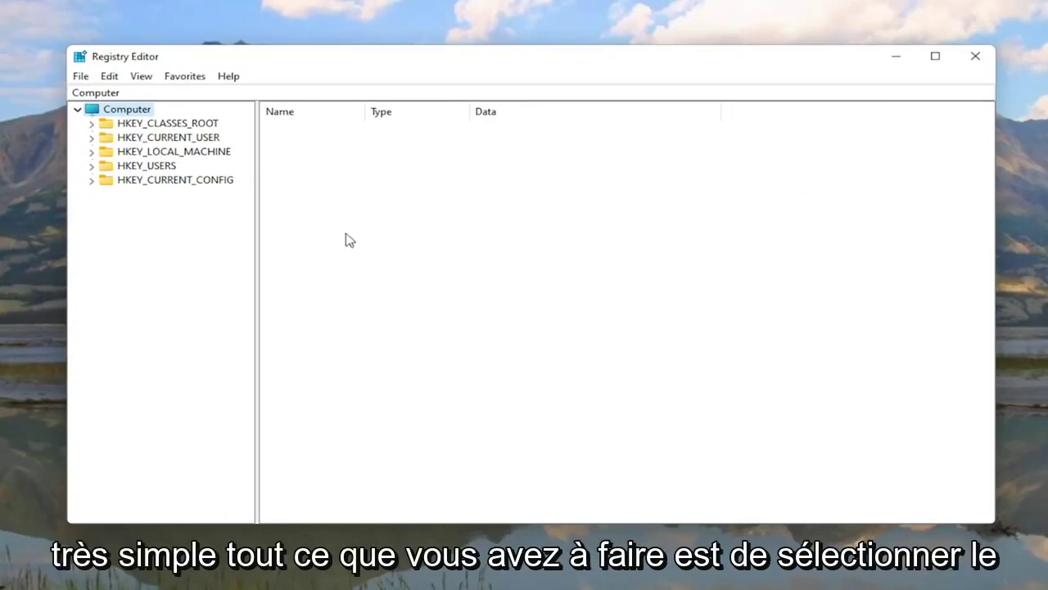
click(81, 76)
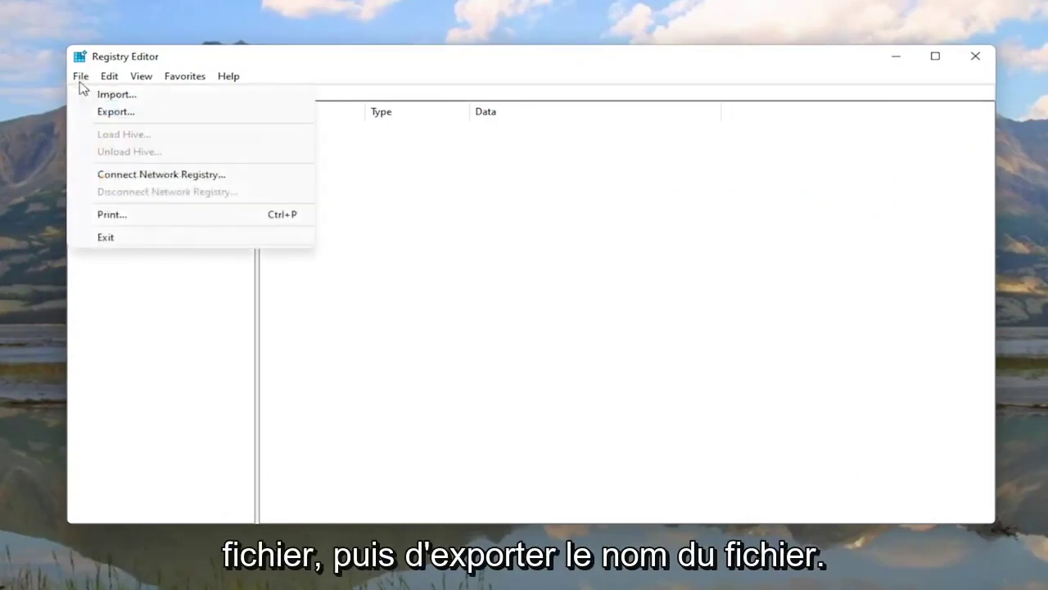
click(95, 115)
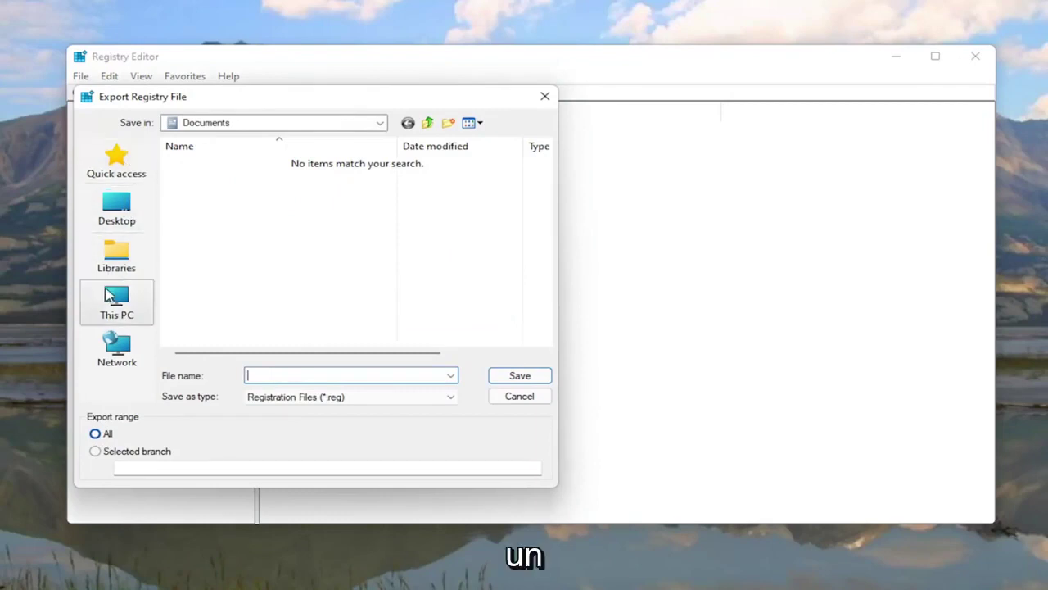
click(110, 209)
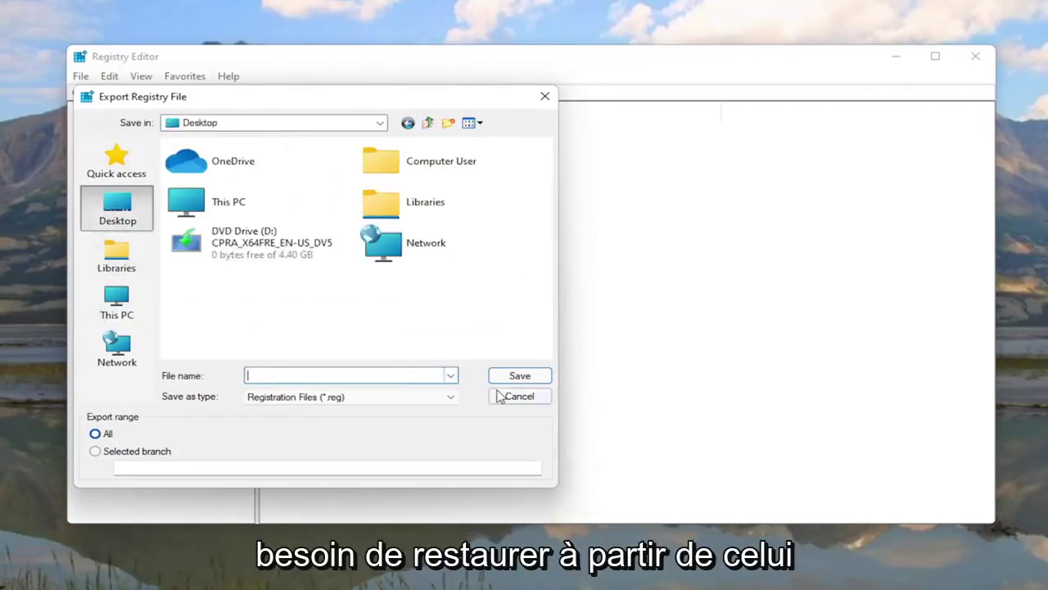
click(516, 398)
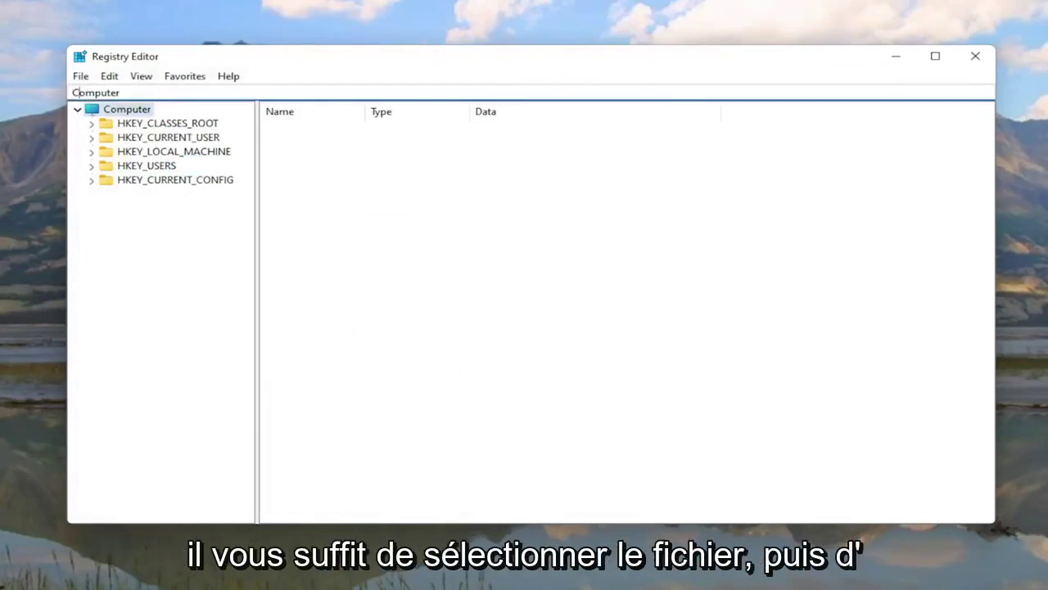
click(81, 76)
click(102, 94)
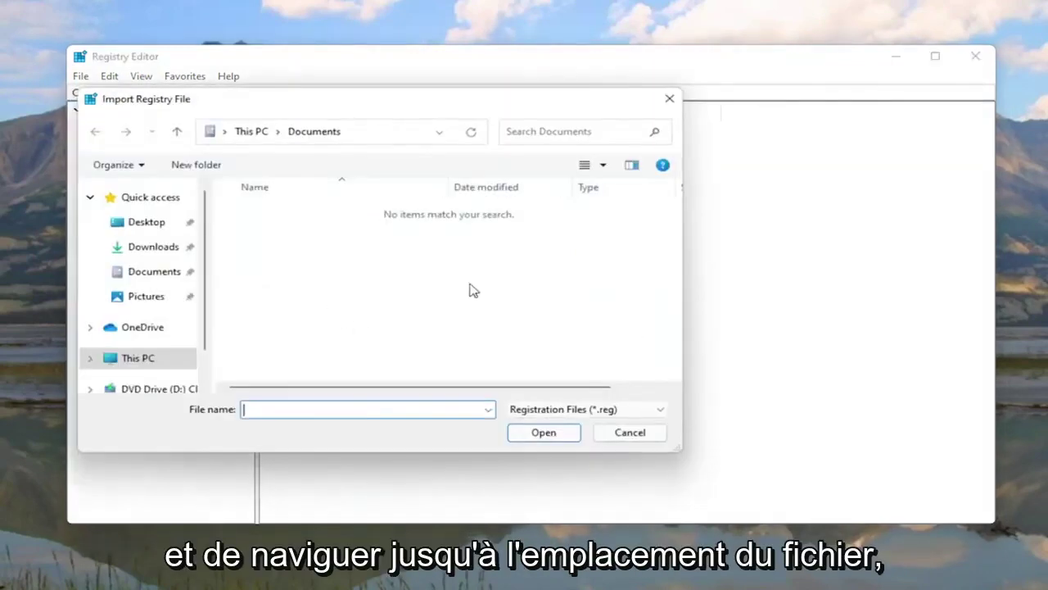
click(123, 222)
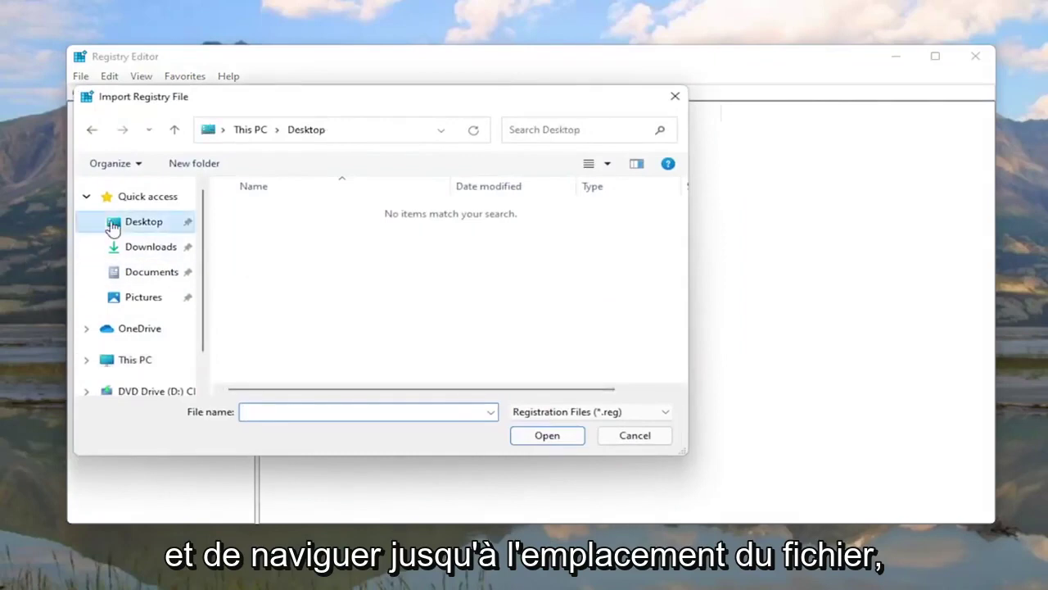
click(643, 439)
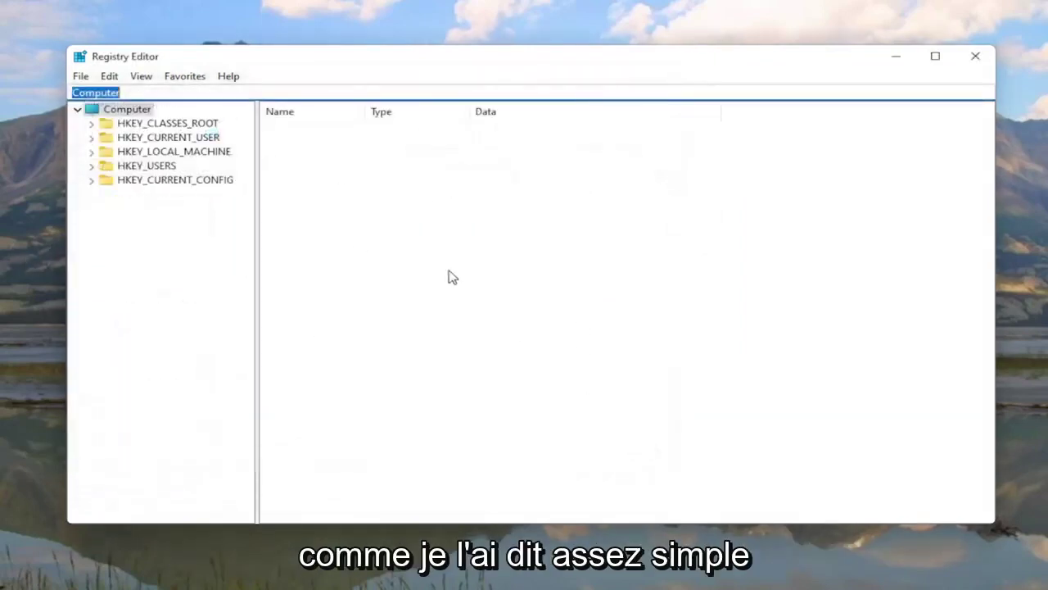
click(200, 316)
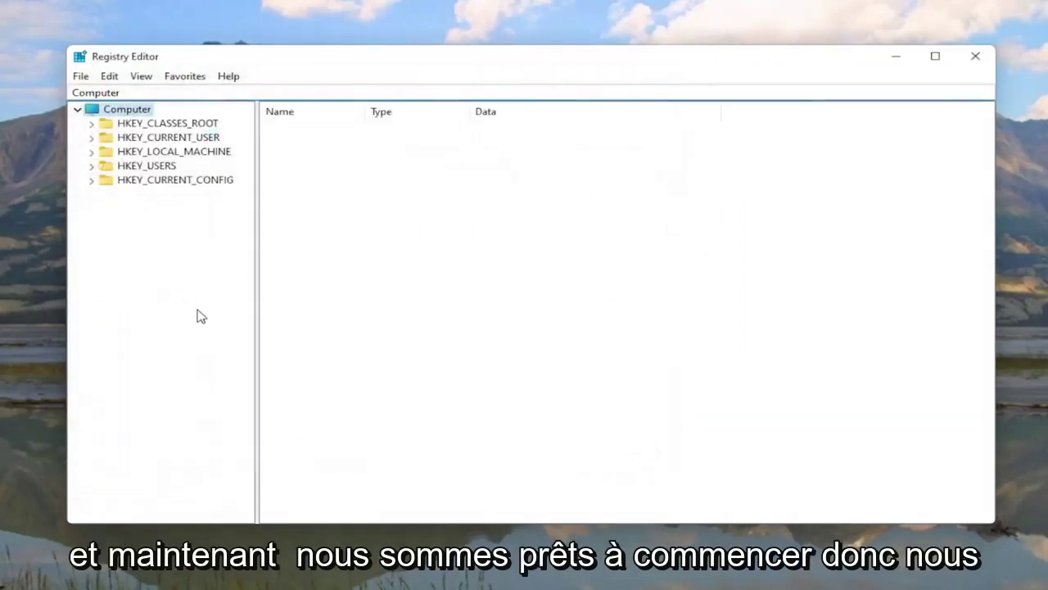
- Expand the registry tree down to HKEY_LOCAL_MACHINE\SYSTEM\ControlSet001\Services
click(180, 157)
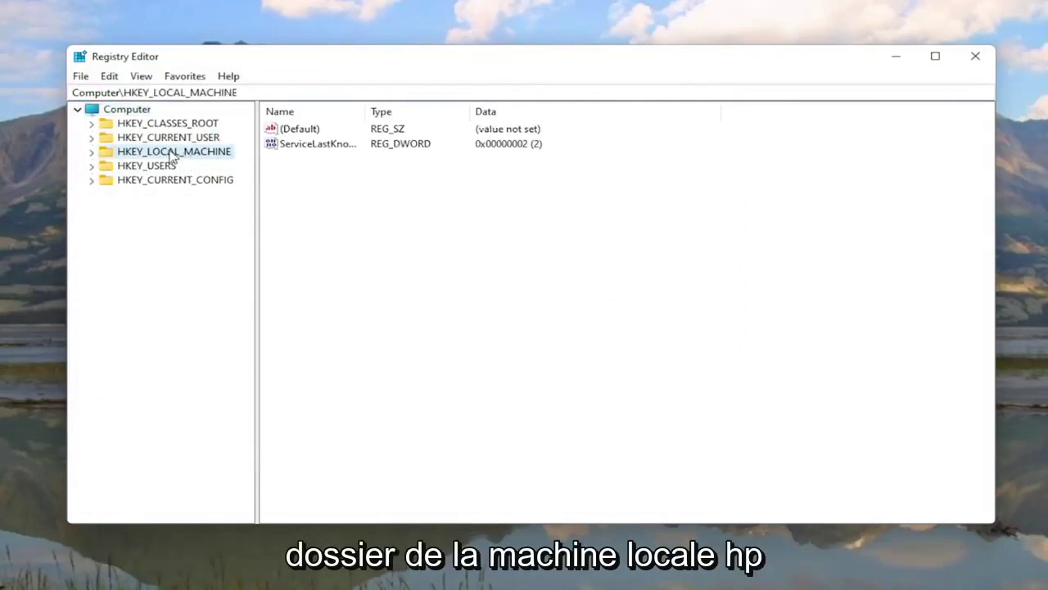
double_click(177, 157)
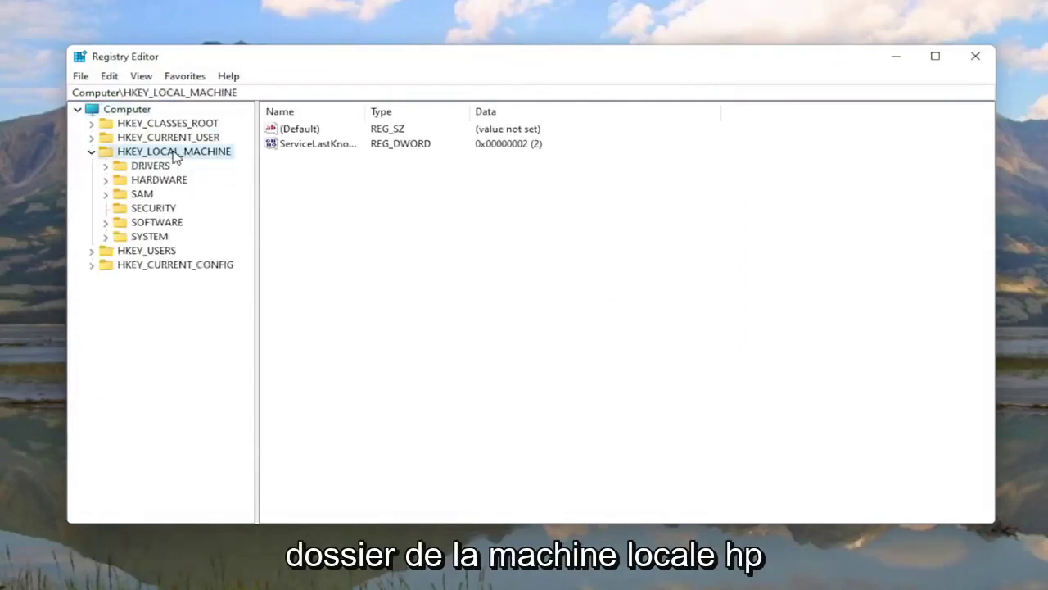
double_click(133, 238)
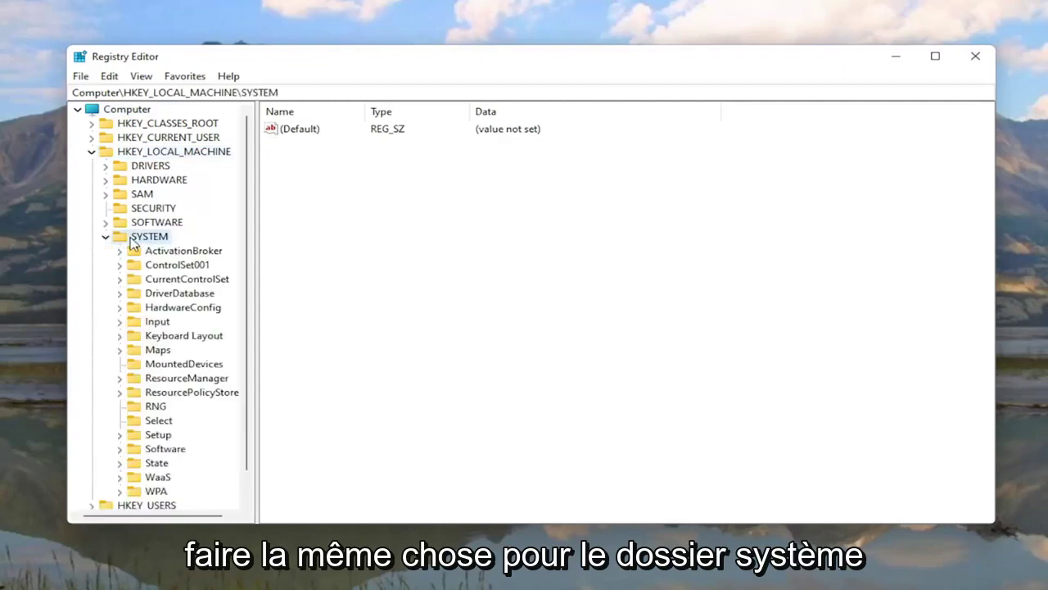
double_click(176, 267)
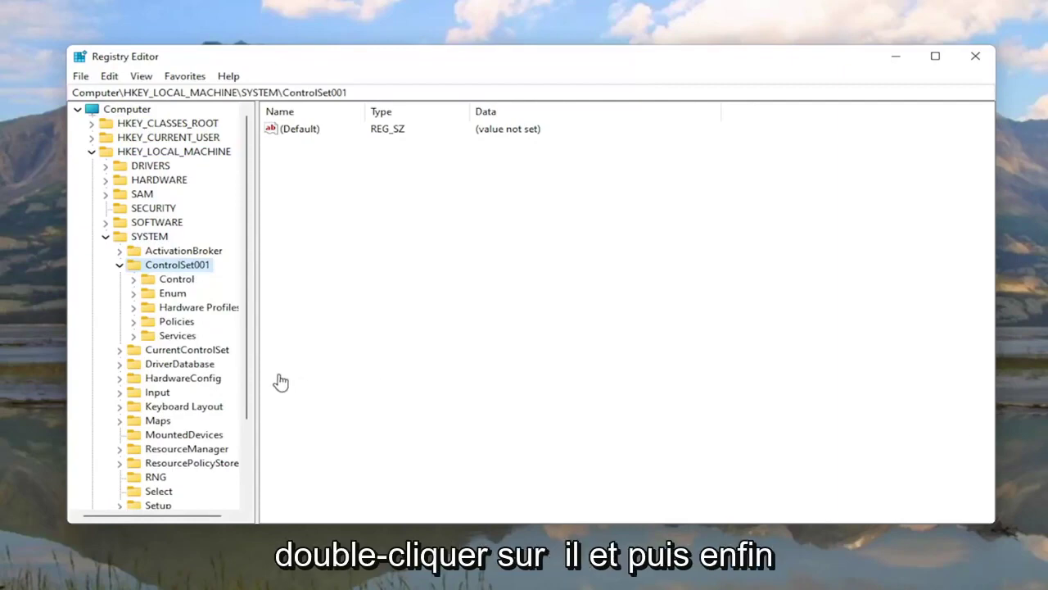
click(170, 336)
double_click(170, 339)
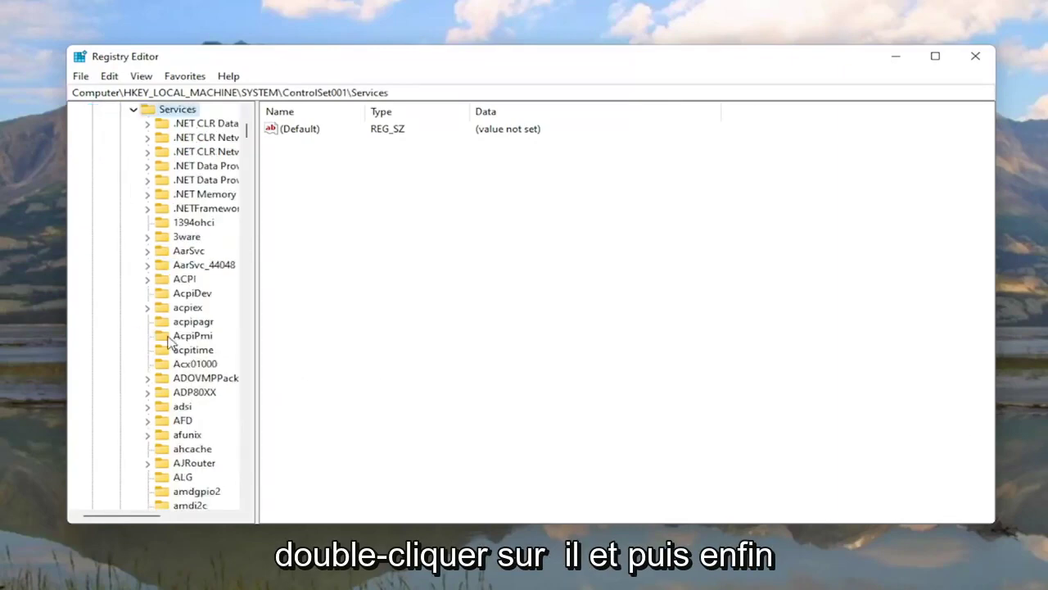
- Find the Ndu key among the Services subkeys and open it to show its values
scroll(169, 340, down, 12)
scroll(170, 340, down, 20)
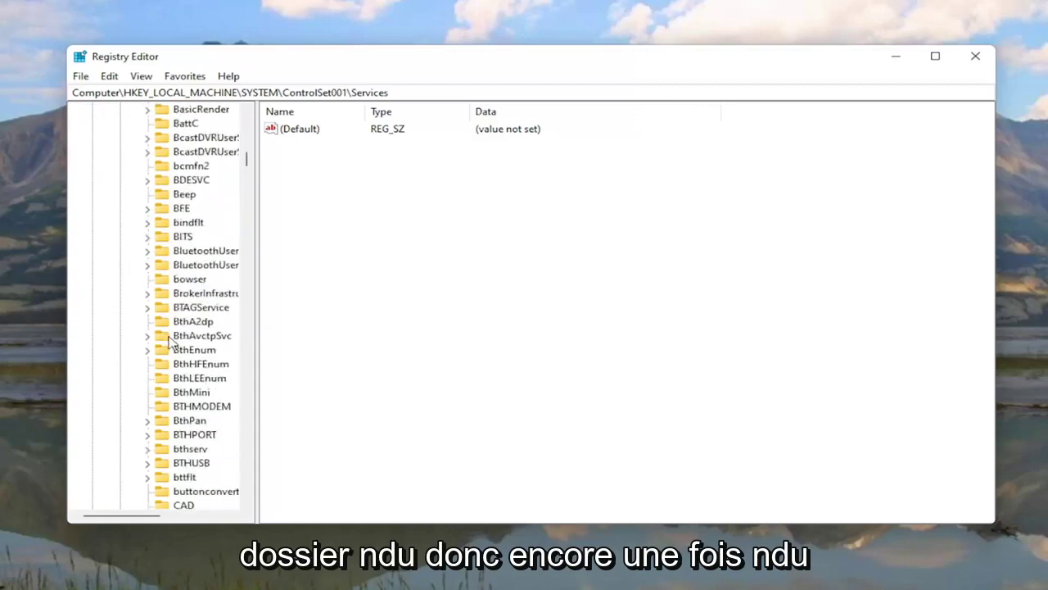
scroll(172, 339, down, 20)
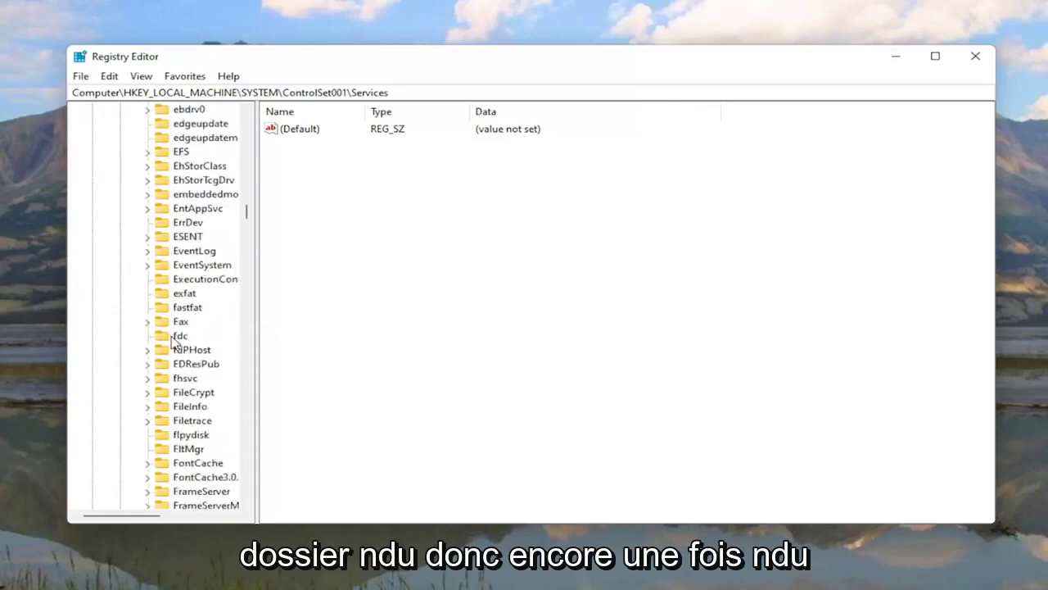
scroll(182, 412, down, 20)
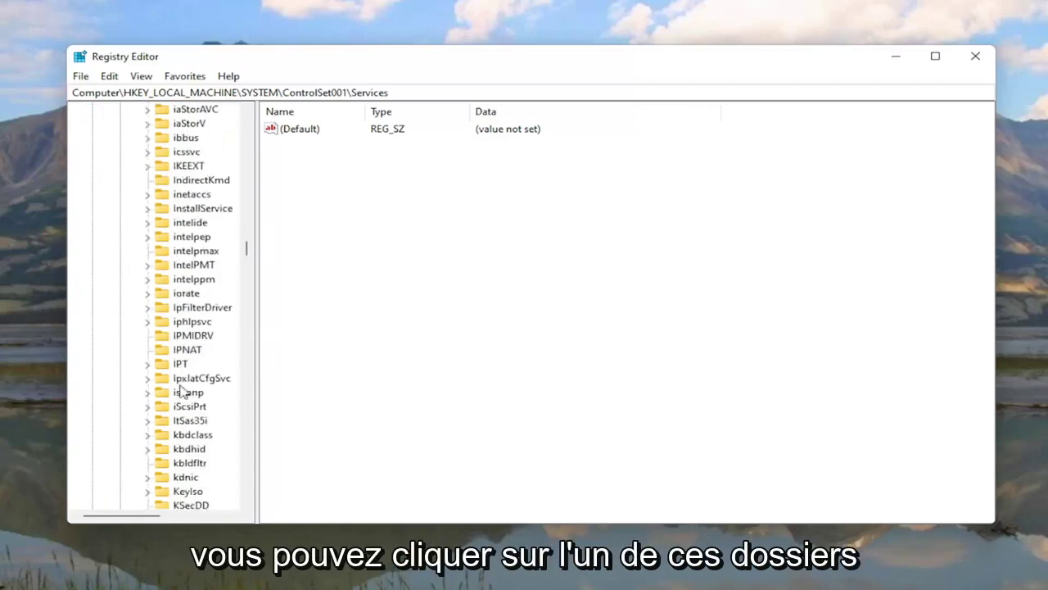
scroll(181, 394, down, 12)
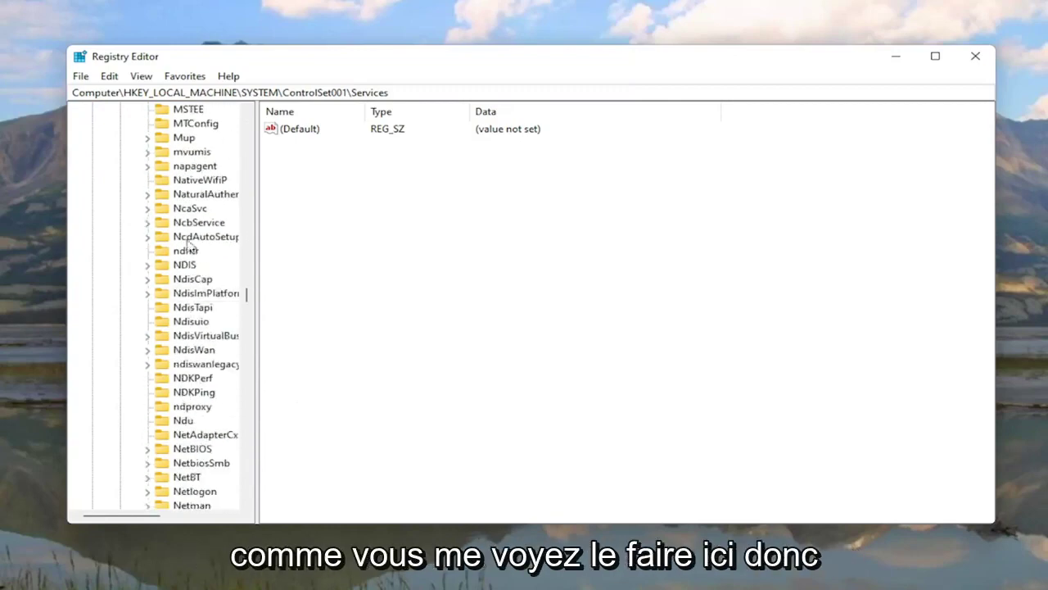
click(183, 421)
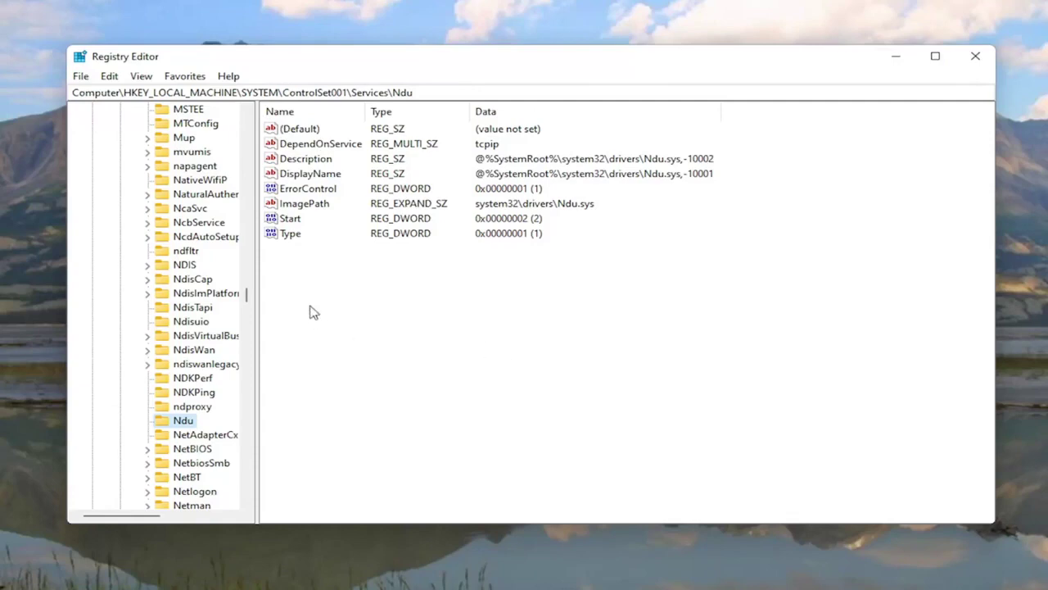
click(287, 221)
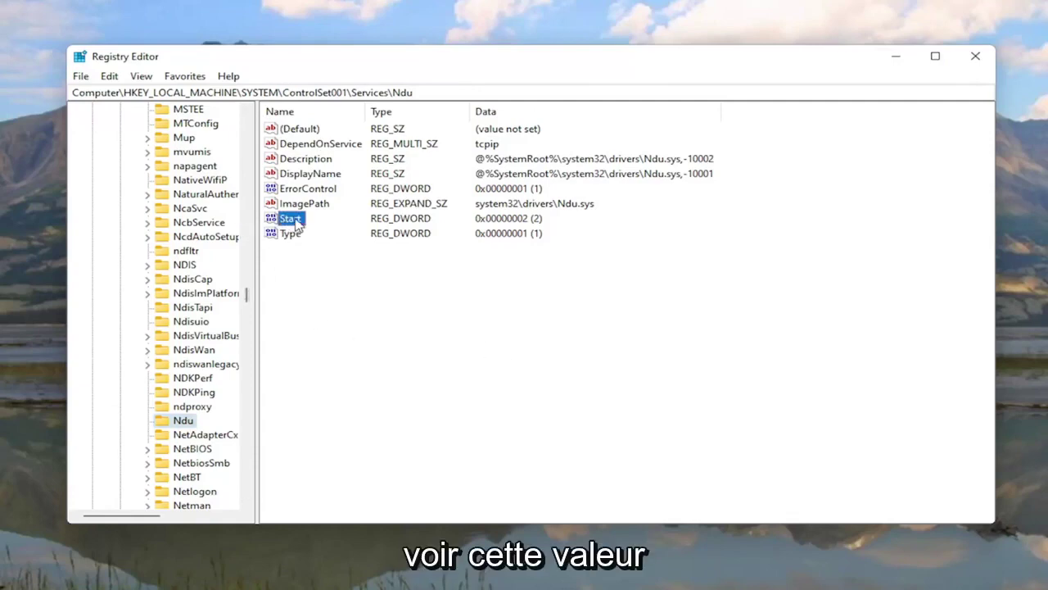
right_click(328, 287)
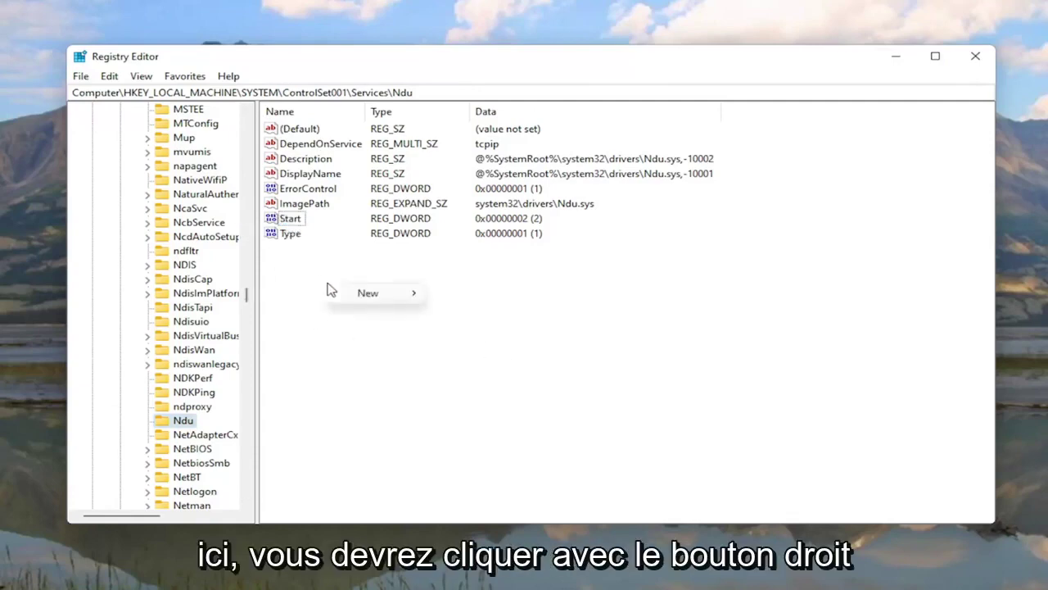
mouse_move(370, 295)
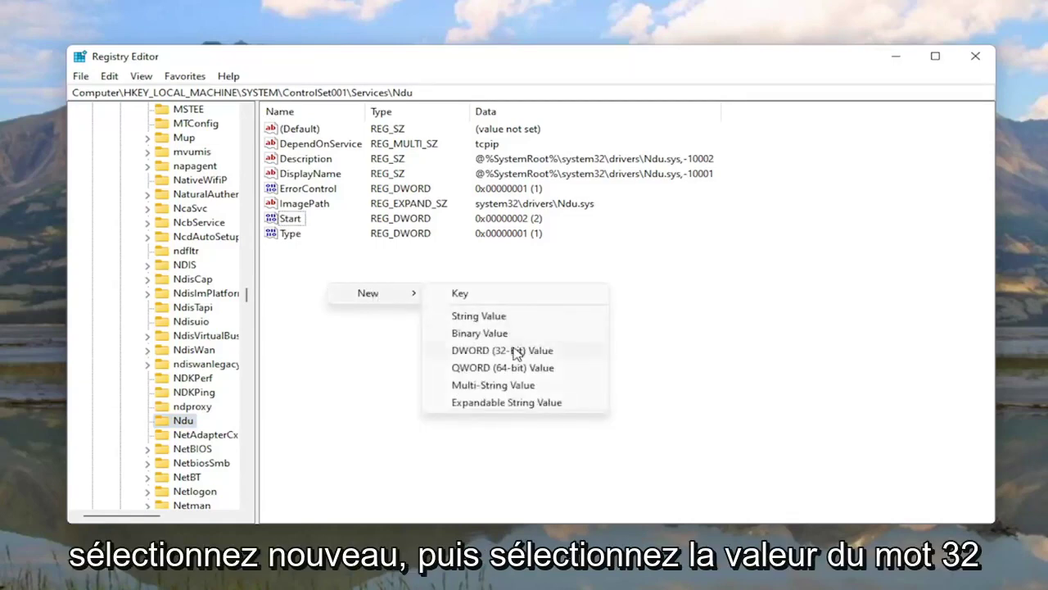
click(278, 309)
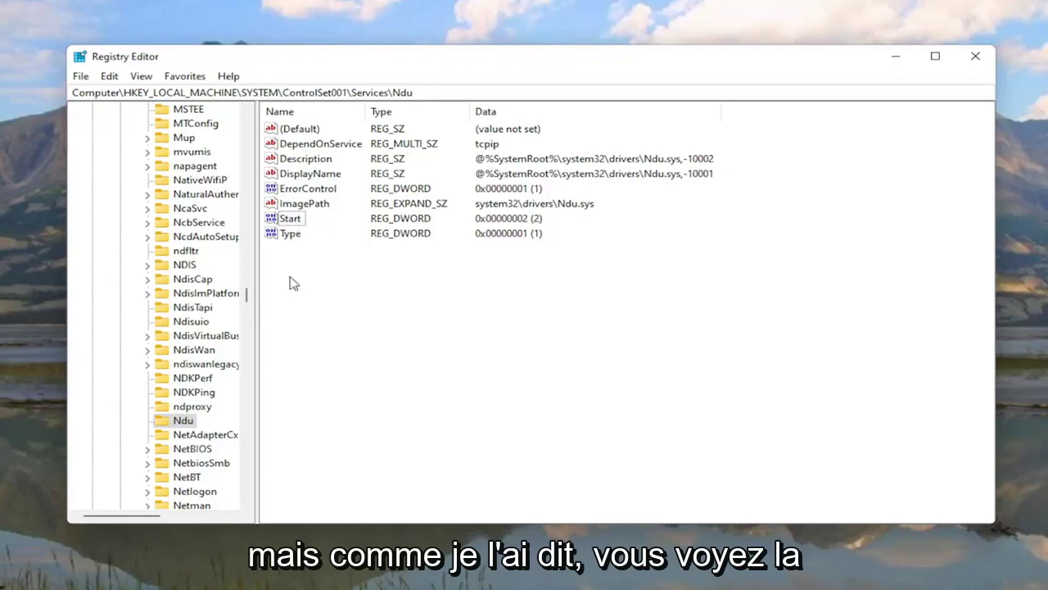
- Set the value data of the Start DWORD in the Ndu key to 4
double_click(291, 219)
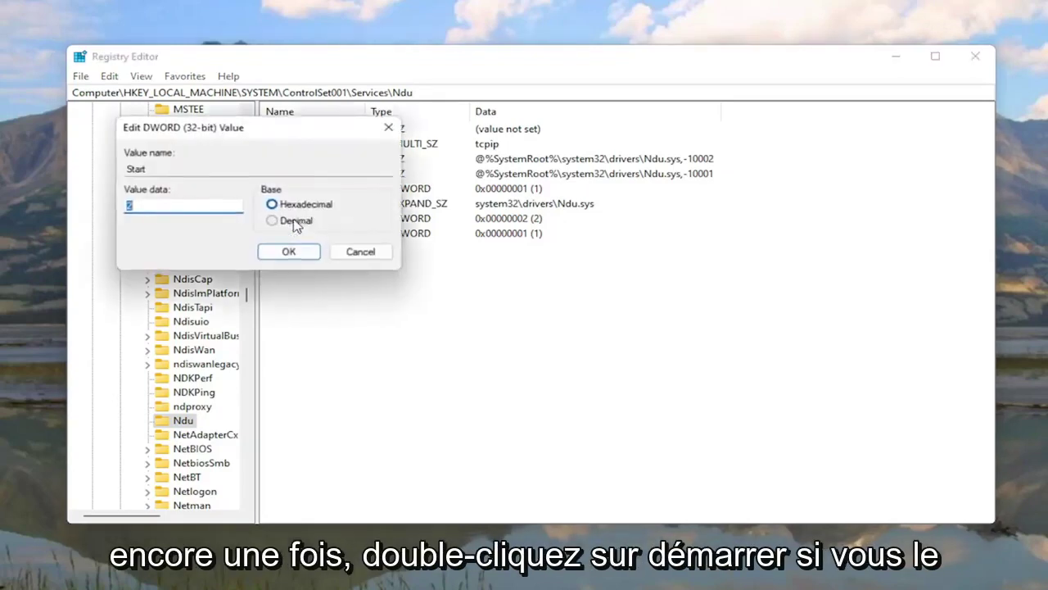
drag(297, 134, 541, 206)
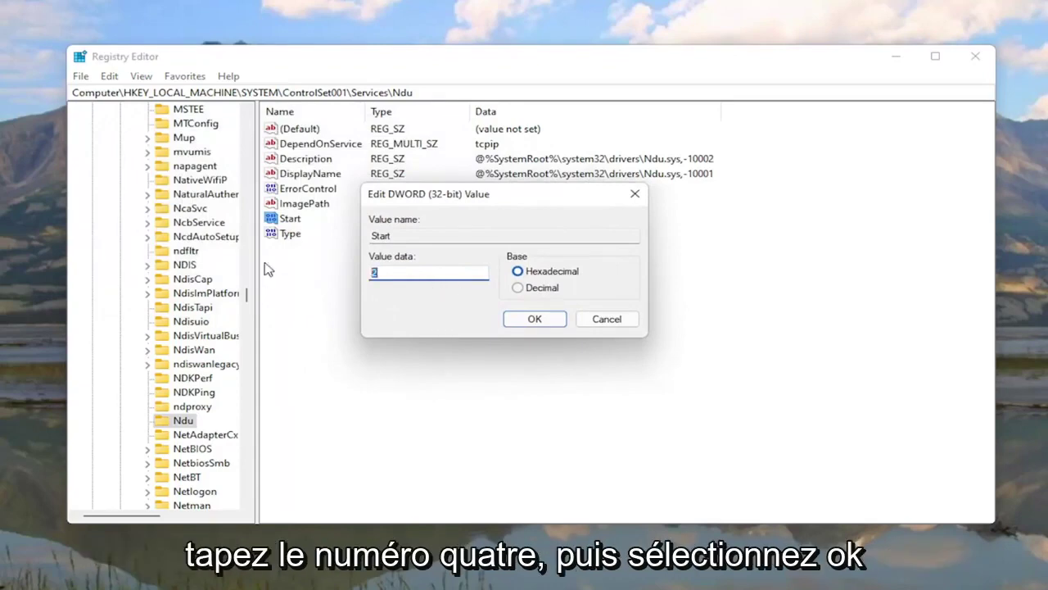
text(4)
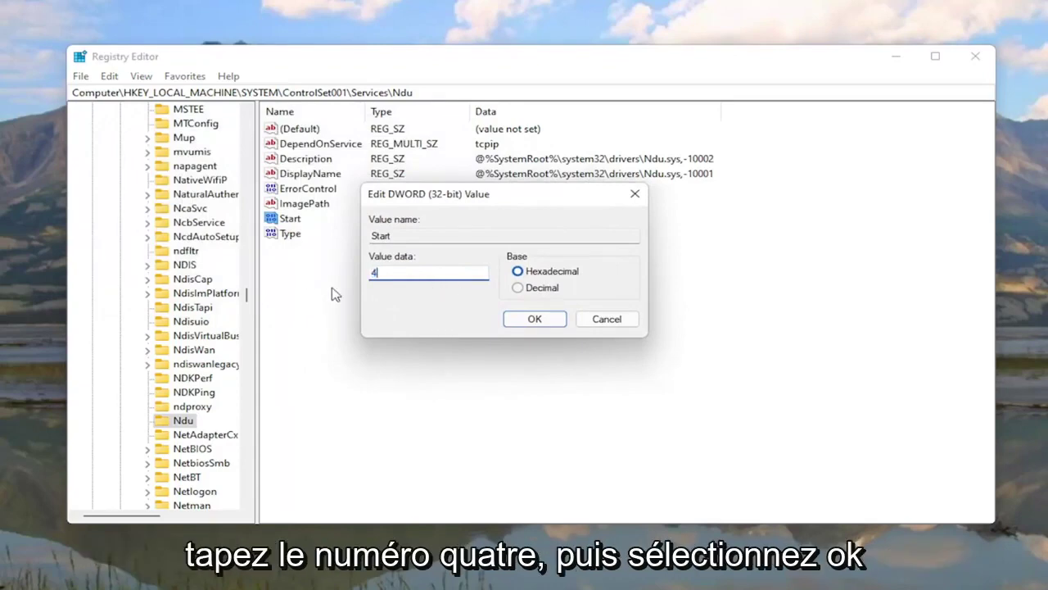
click(534, 319)
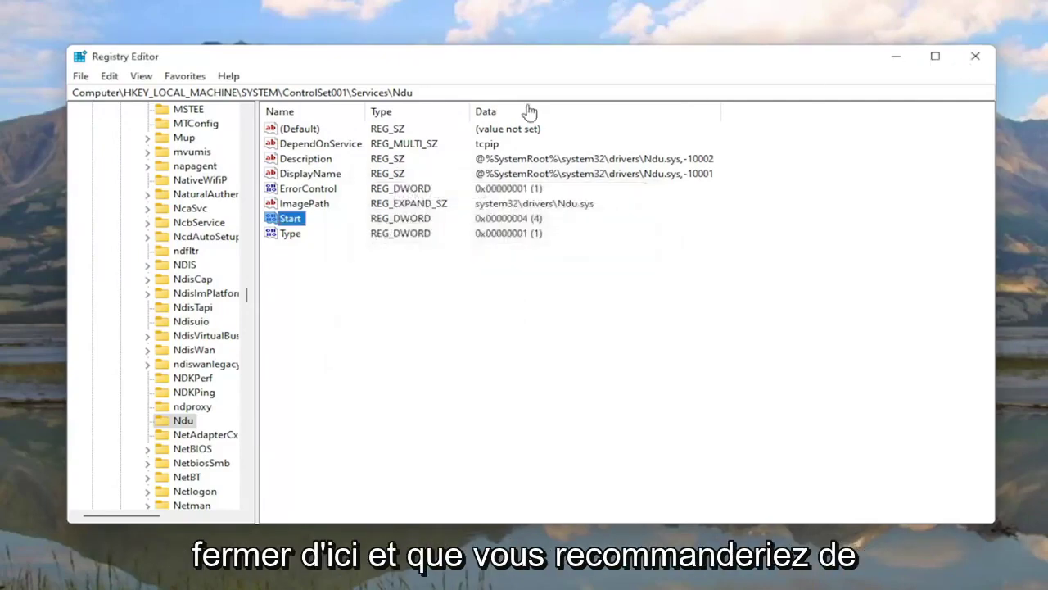
- Collapse the Services, ControlSet001, SYSTEM and HKEY_LOCAL_MACHINE branches of the registry tree, and close Registry Editor
scroll(246, 296, up, 20)
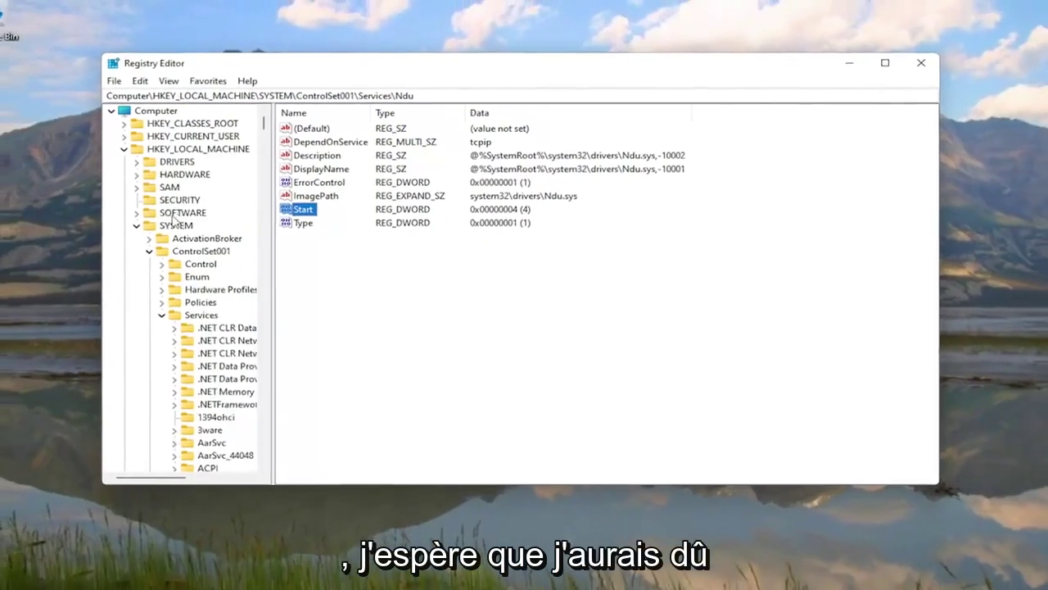
click(161, 313)
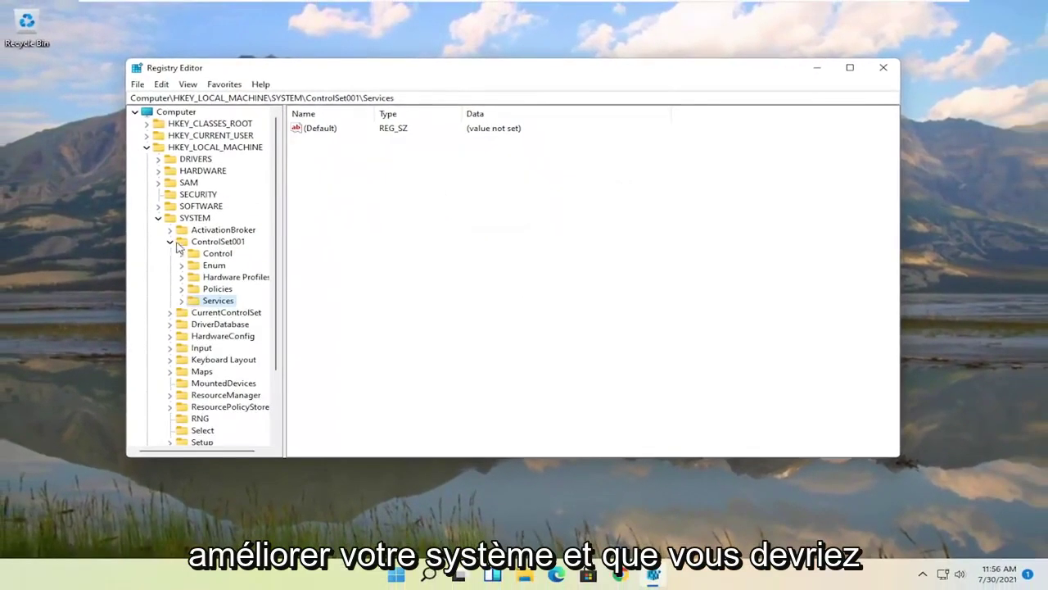
click(149, 250)
click(137, 225)
click(147, 148)
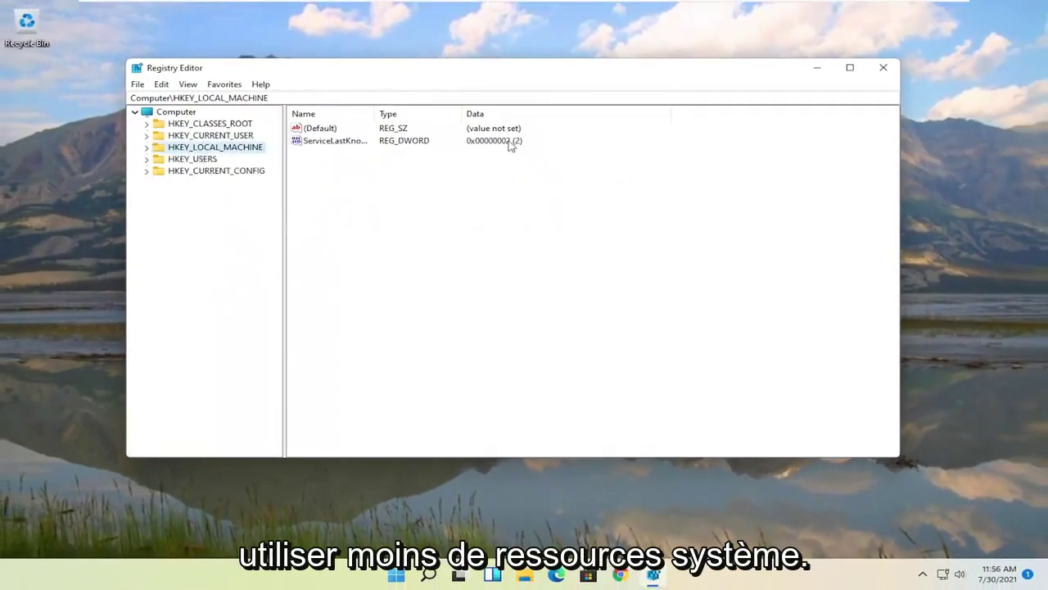
click(886, 75)
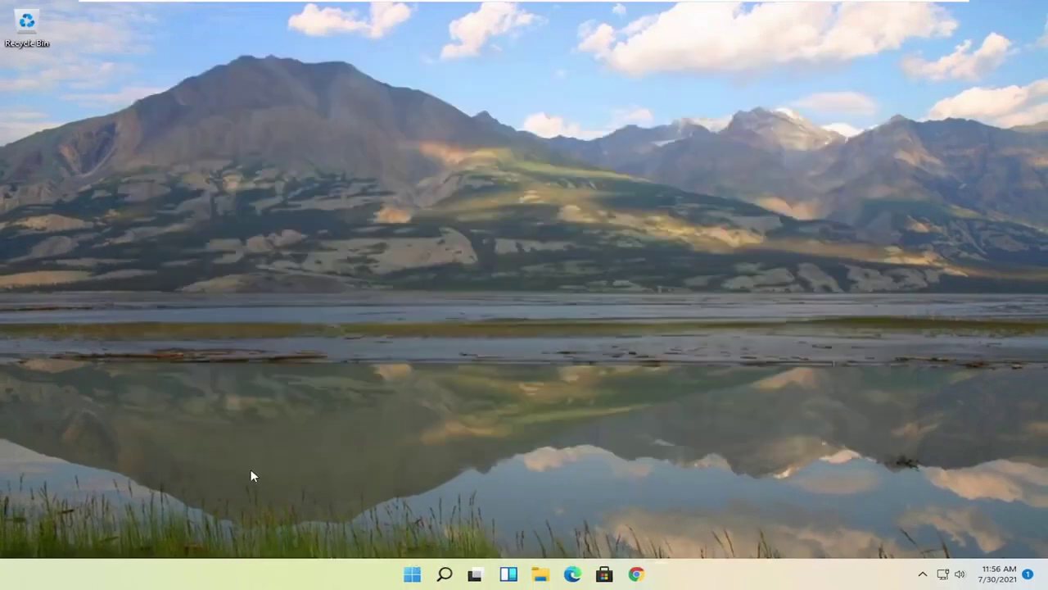
- Search Windows for "services", open the Services console, and select the SysMain service in the list
click(439, 579)
text(services)
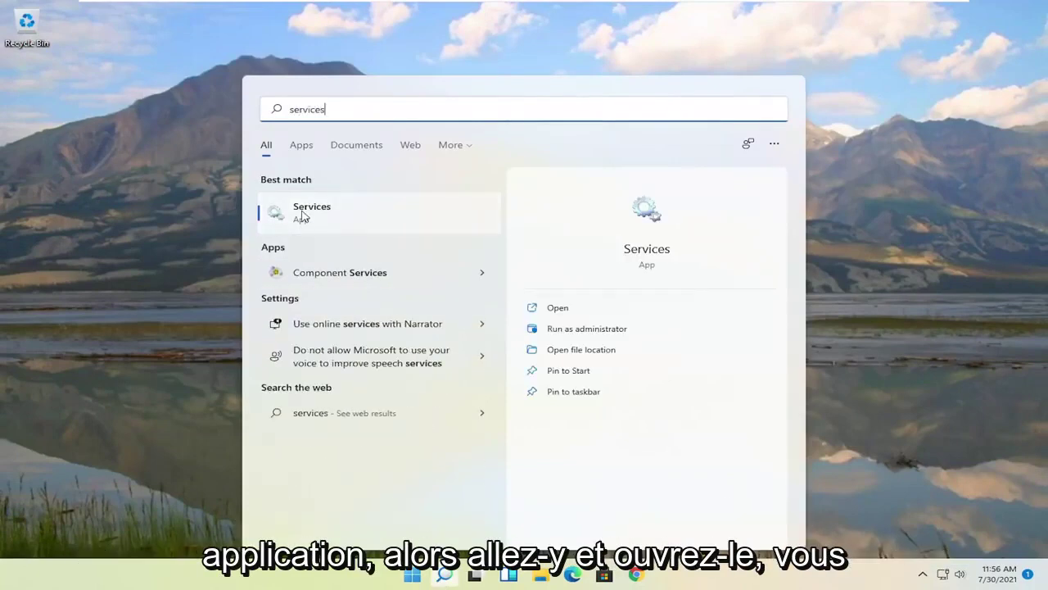
click(302, 213)
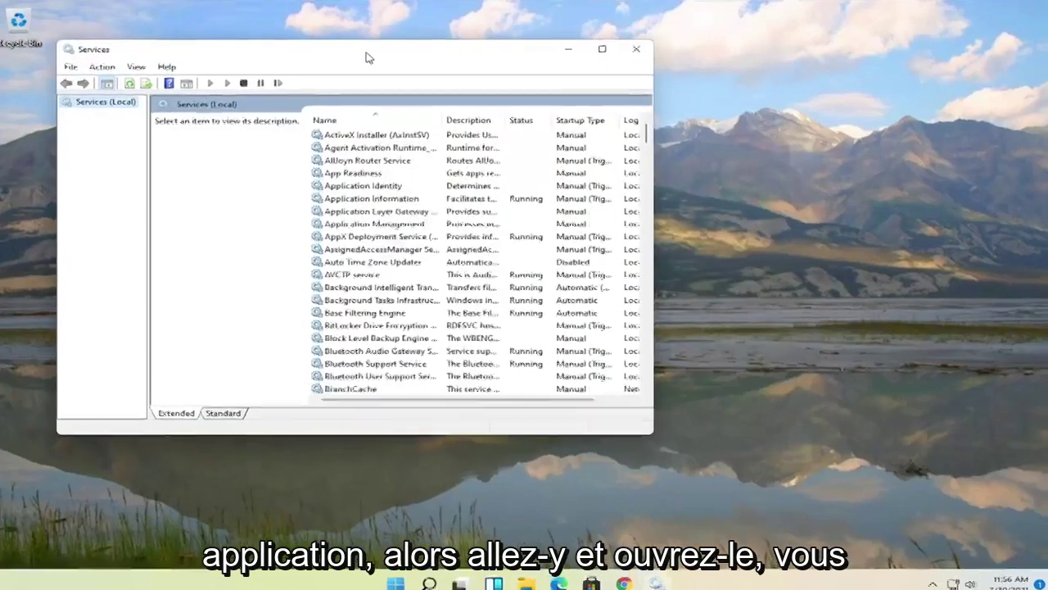
scroll(603, 319, down, 20)
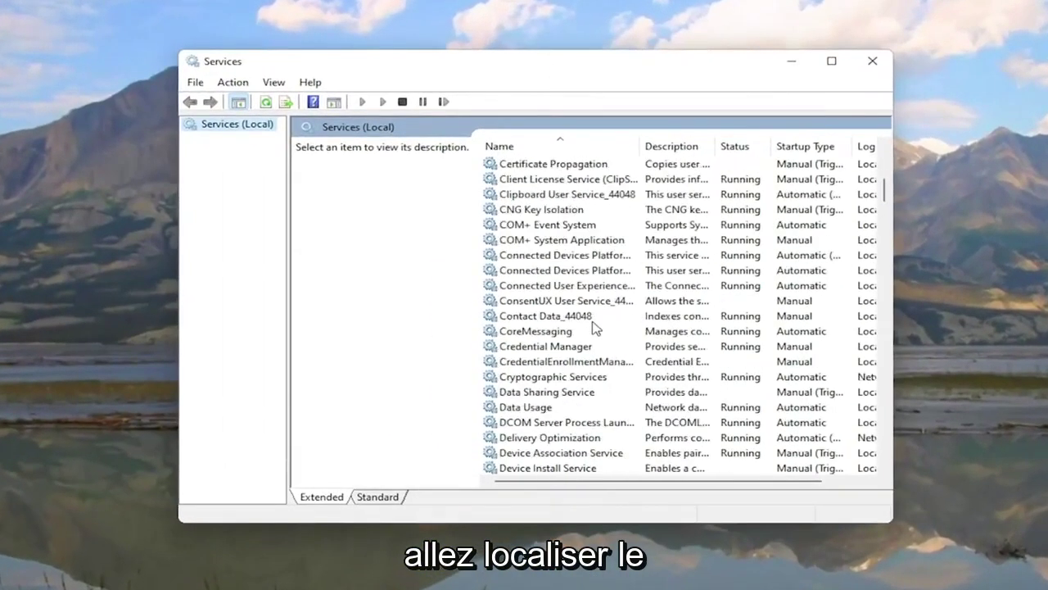
scroll(595, 326, down, 15)
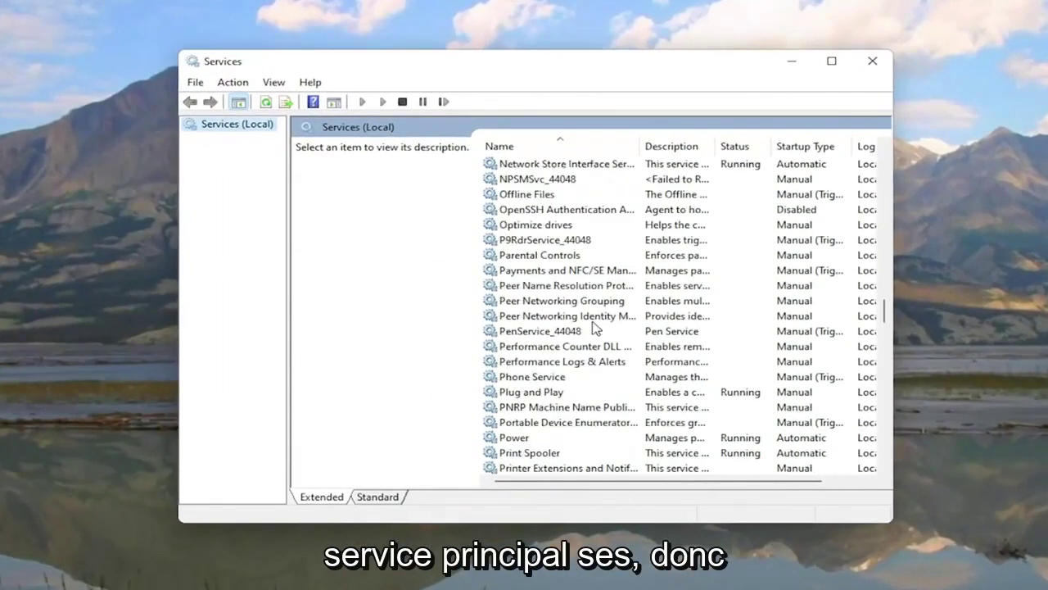
scroll(596, 326, down, 10)
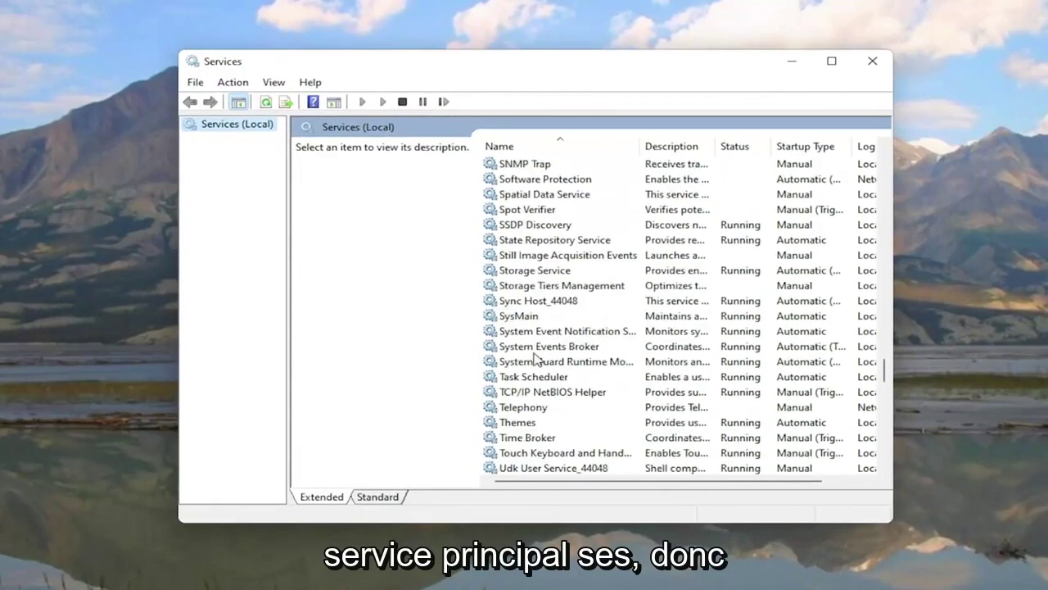
click(508, 317)
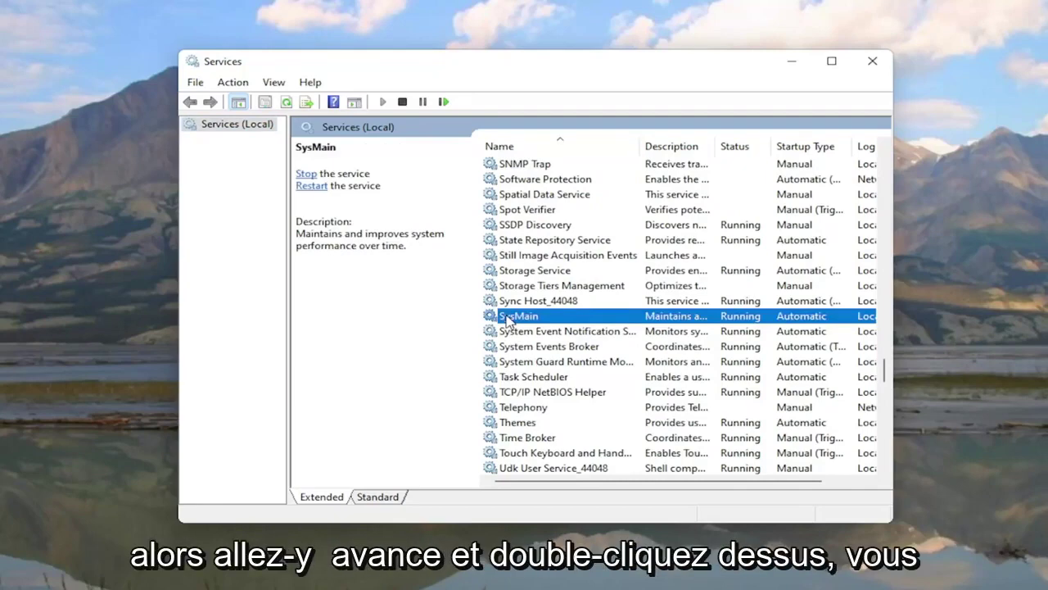
- In the SysMain service properties, set the startup type to Disabled, stop the service and apply the changes, then close Services
double_click(507, 319)
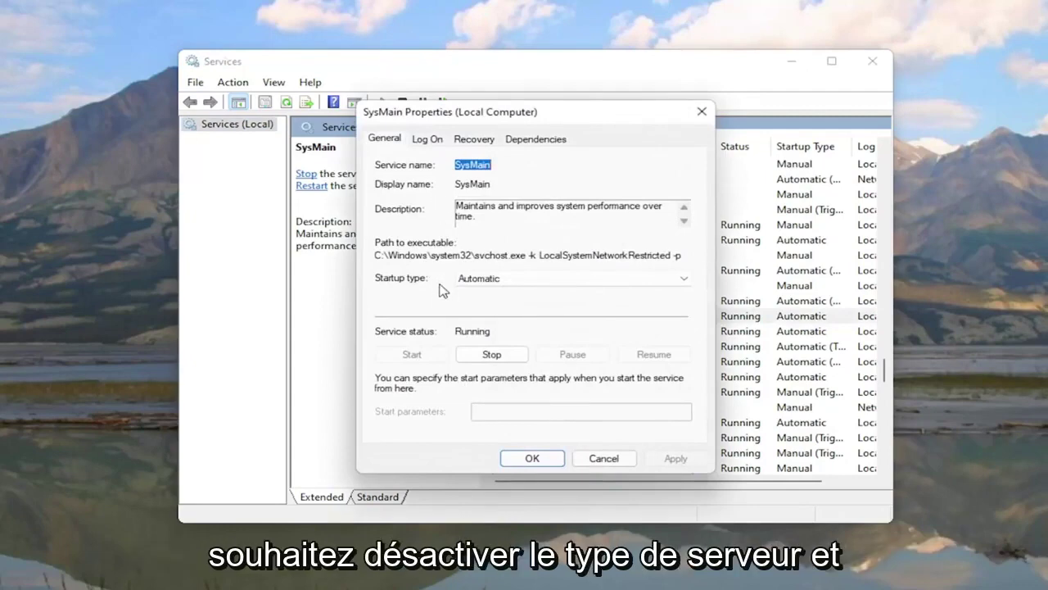
click(491, 281)
click(478, 320)
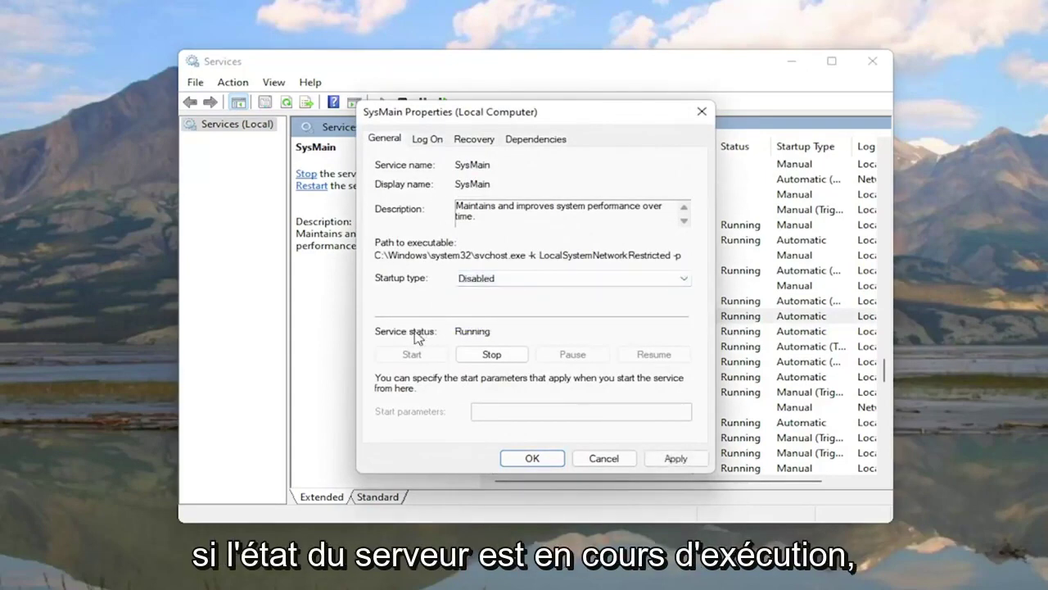
click(492, 354)
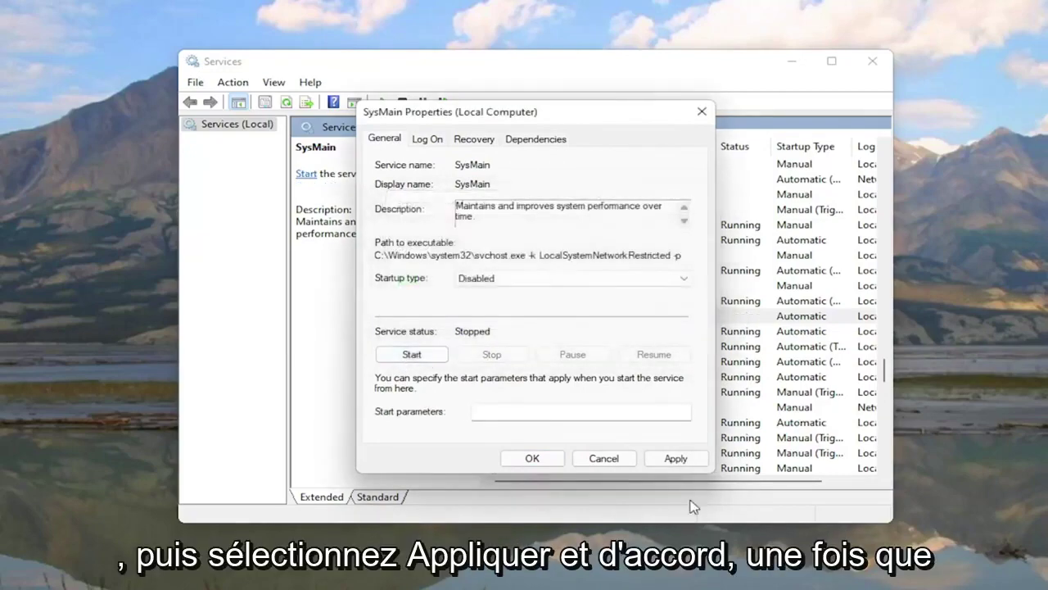
click(675, 457)
click(532, 458)
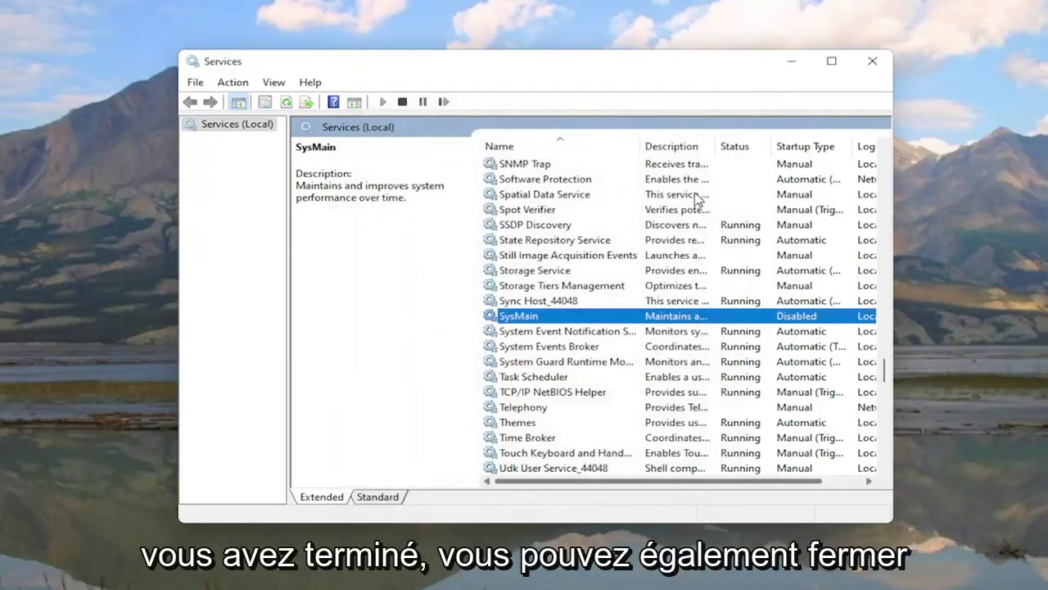
click(872, 60)
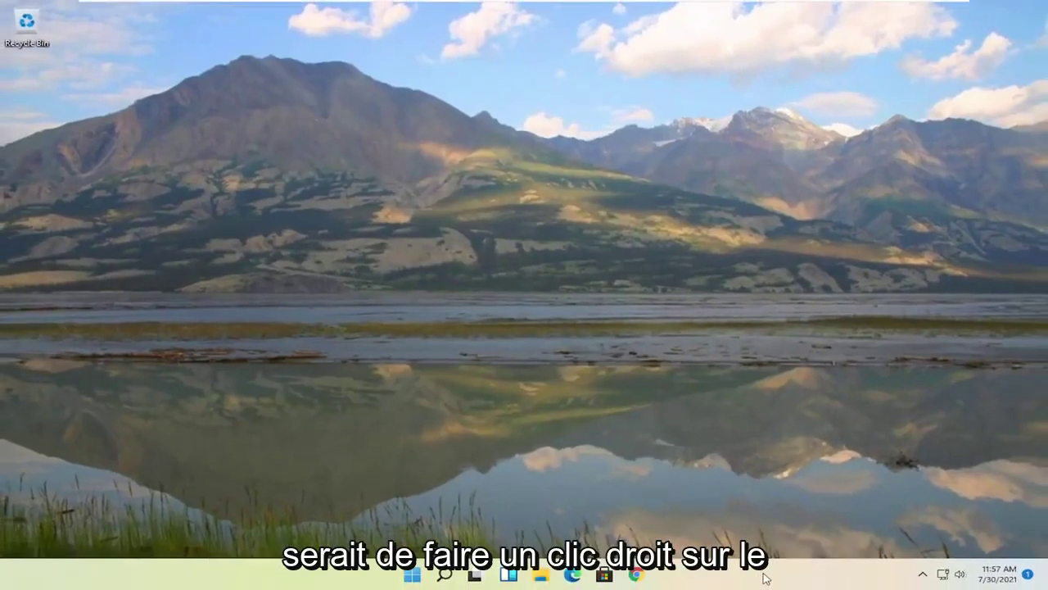
- Open Task Manager, review which startup apps are enabled and their startup impact, and close it
right_click(414, 576)
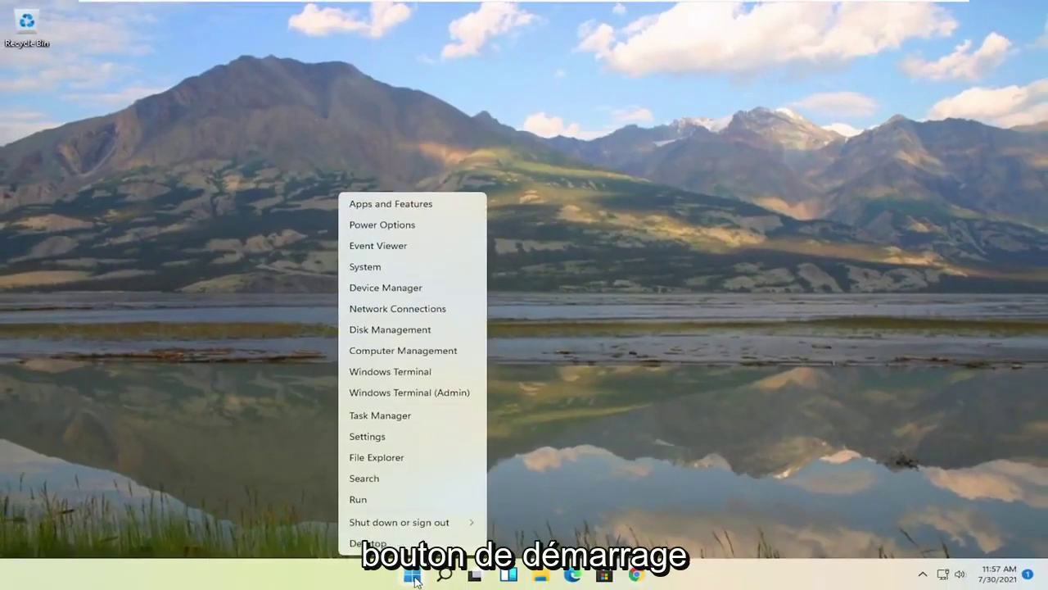
click(364, 417)
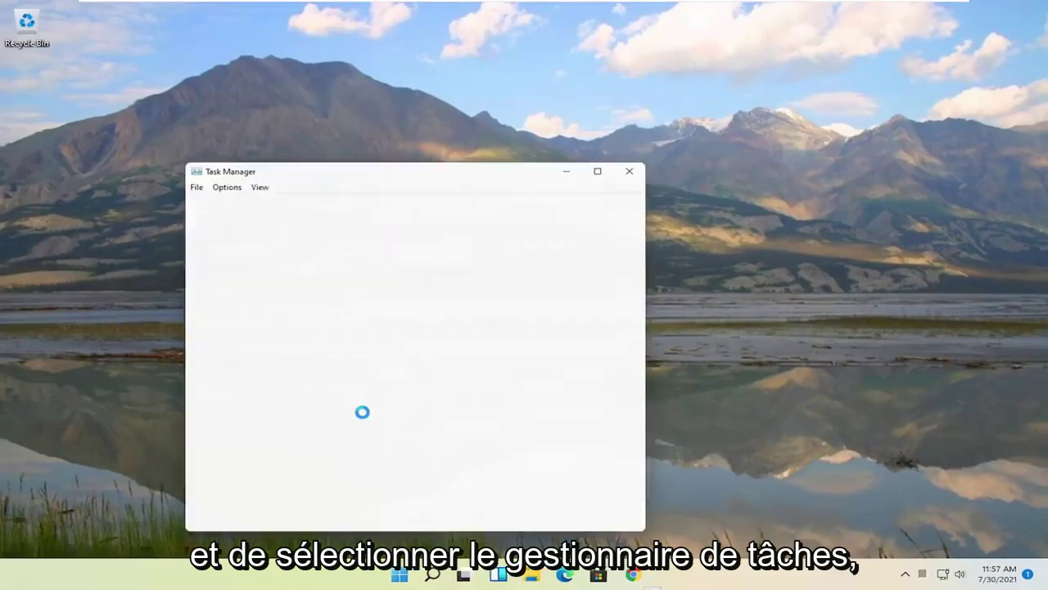
drag(421, 159, 536, 37)
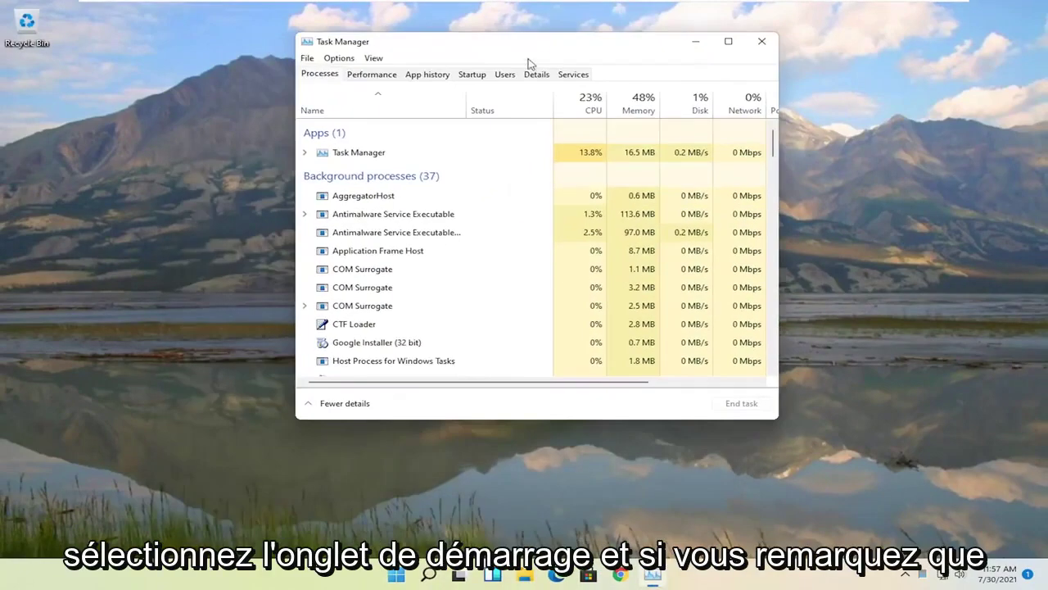
click(471, 80)
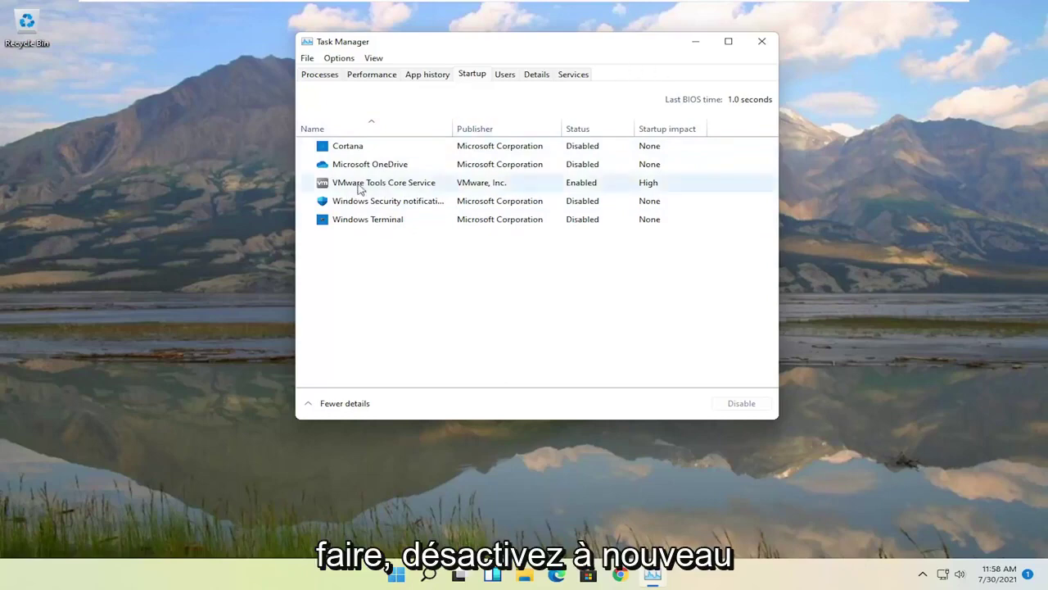
click(761, 41)
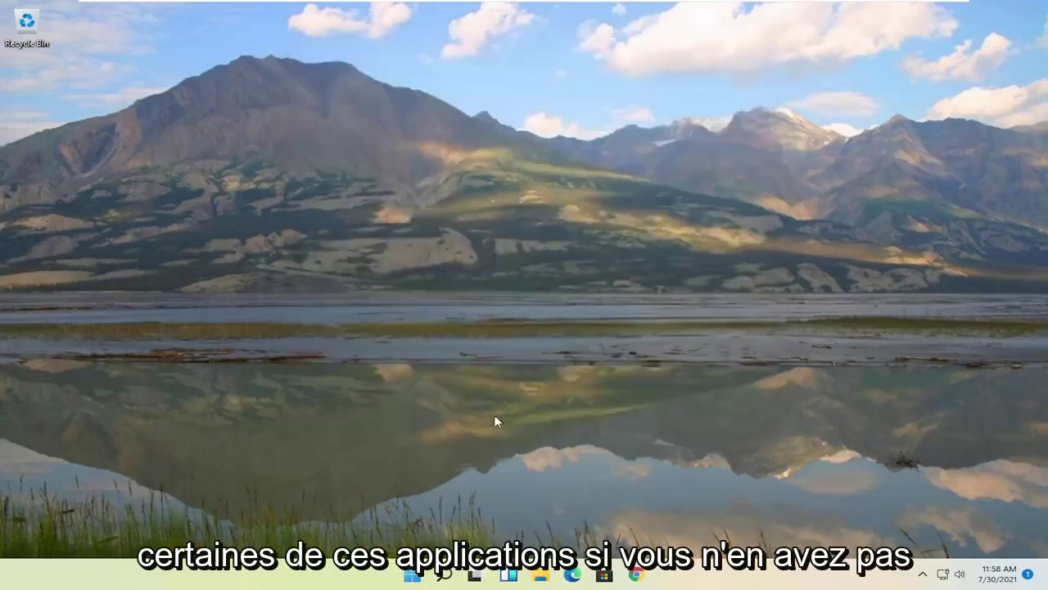
- Search Windows for "apps and features" and bring up the list of installed apps in Settings
click(445, 576)
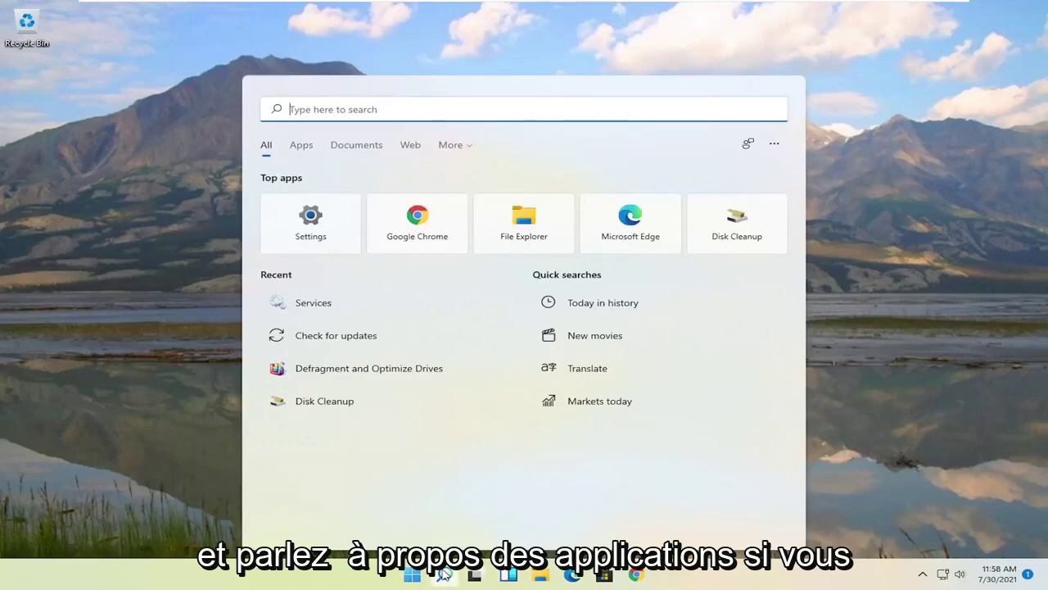
text(apps a)
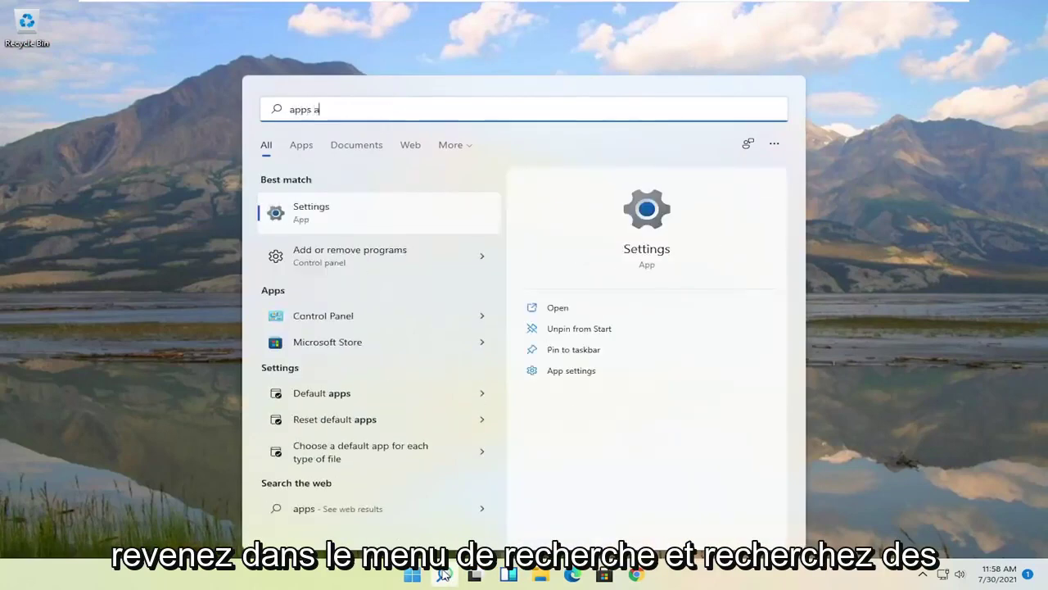
text(nd features)
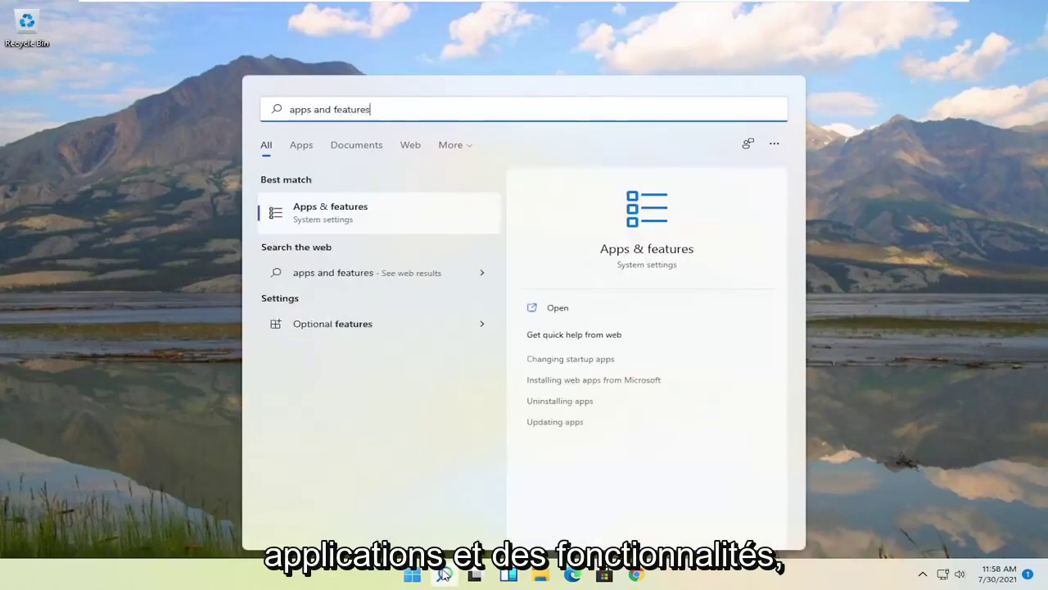
click(380, 209)
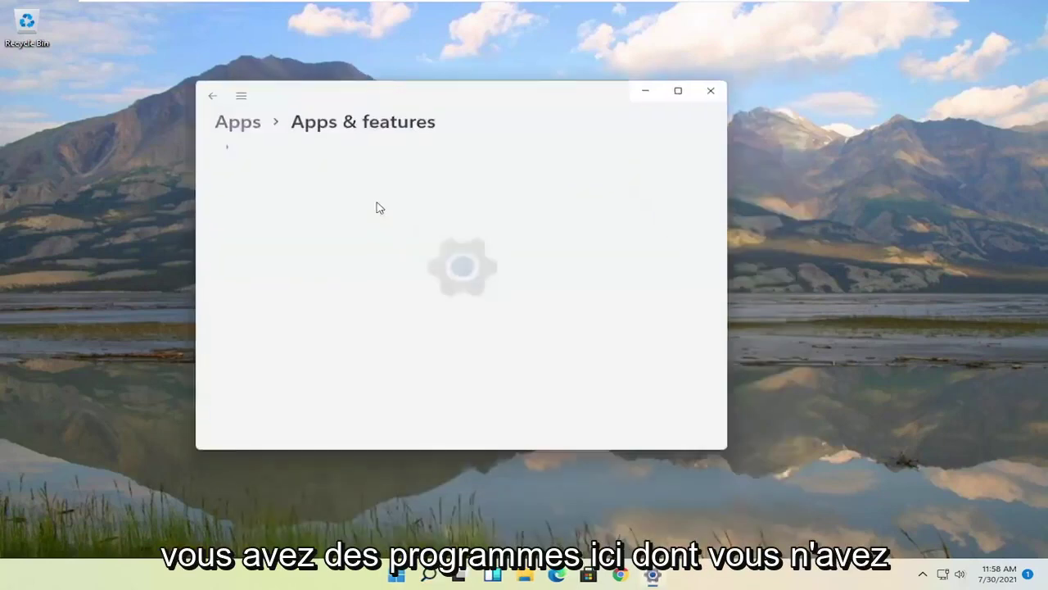
drag(464, 88, 611, 48)
scroll(592, 283, down, 5)
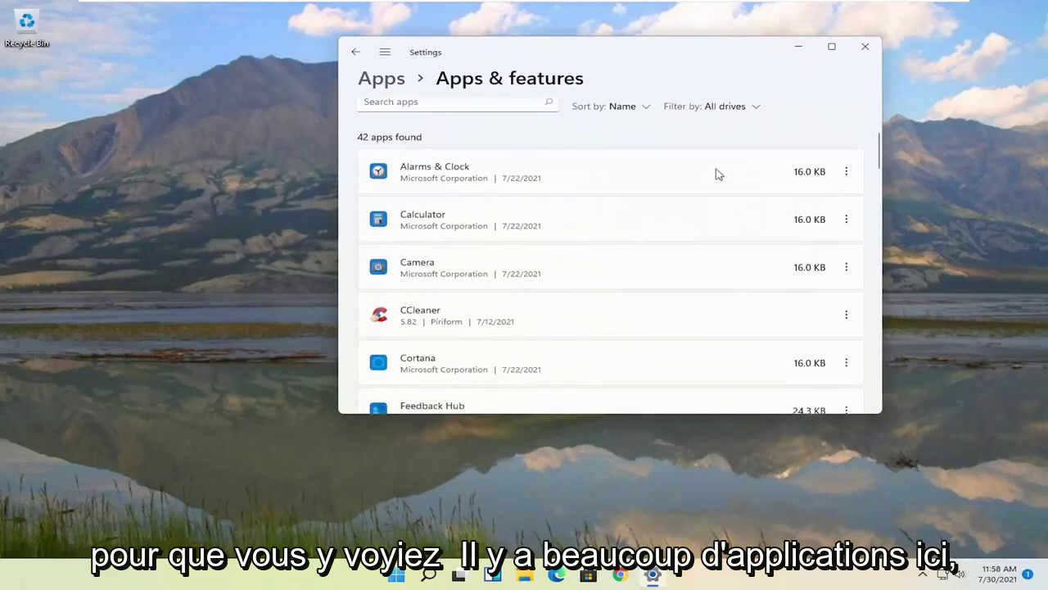
- Check whether Alarms & Clock and CCleaner offer an uninstall option, without removing them, and close Settings
click(847, 171)
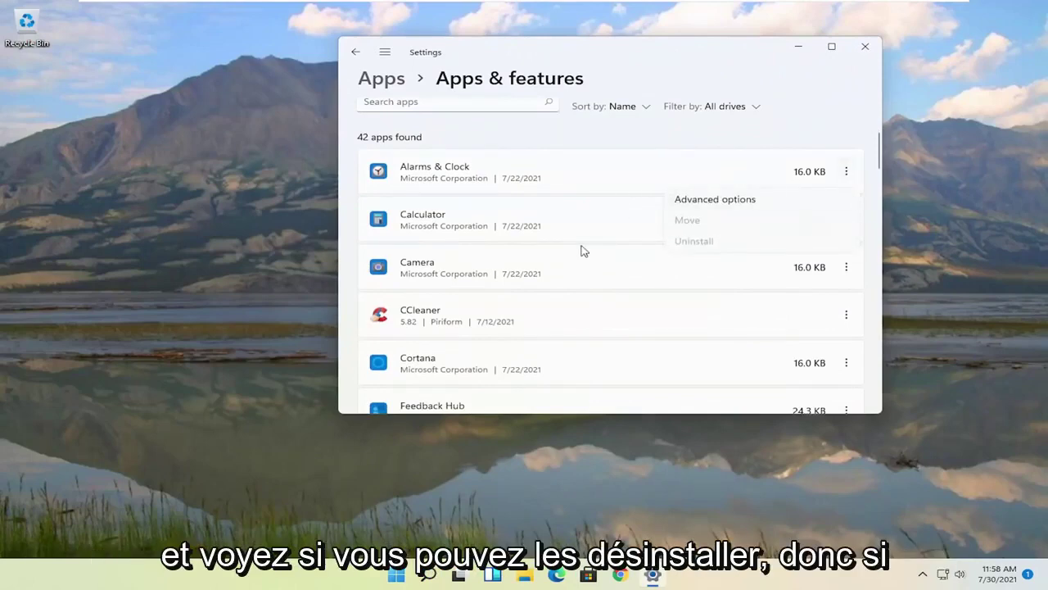
click(549, 219)
scroll(557, 270, down, 1)
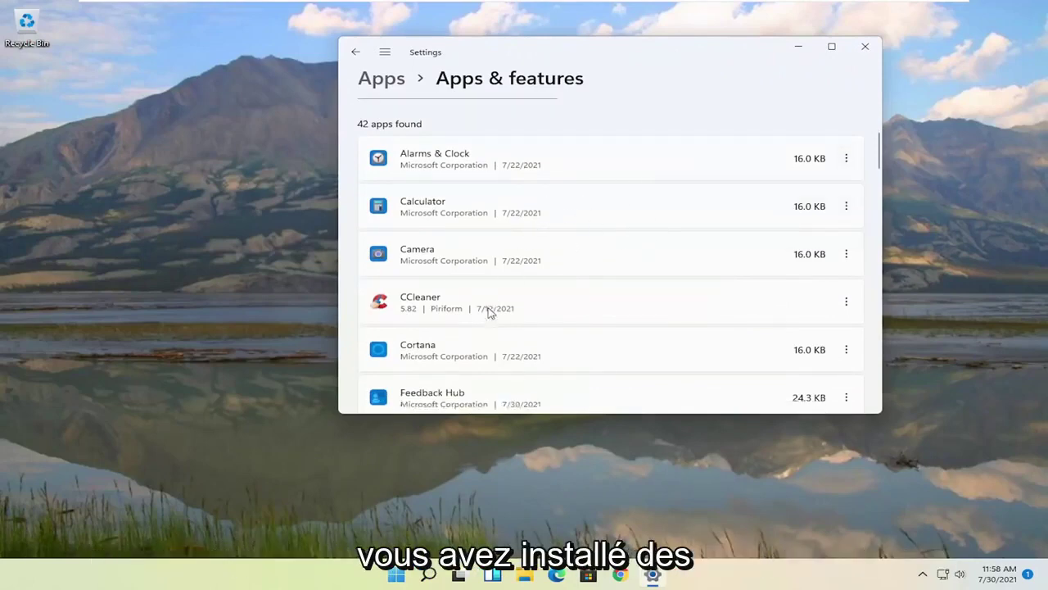
click(846, 268)
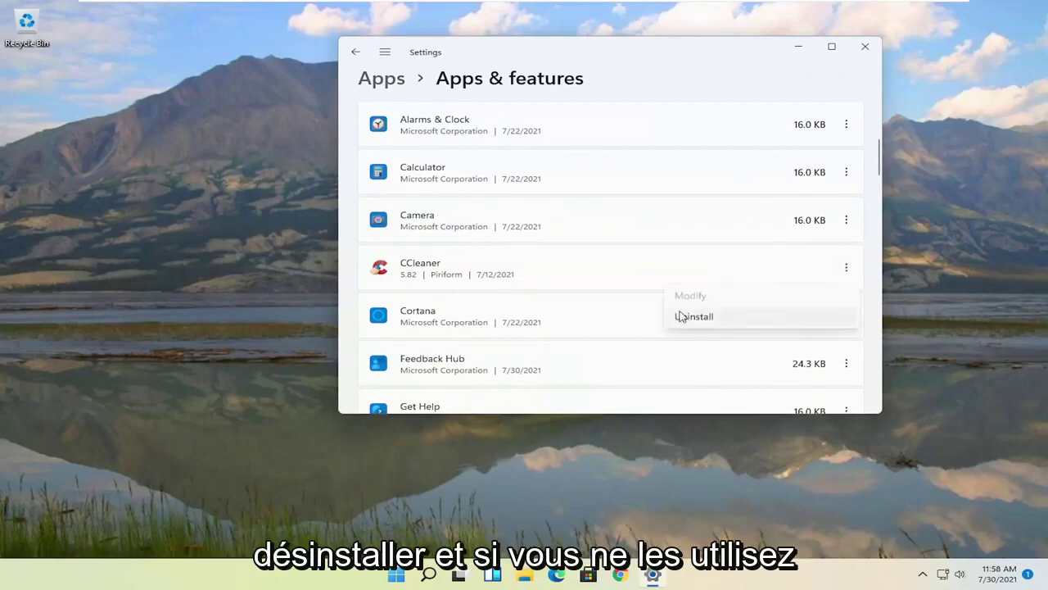
click(693, 56)
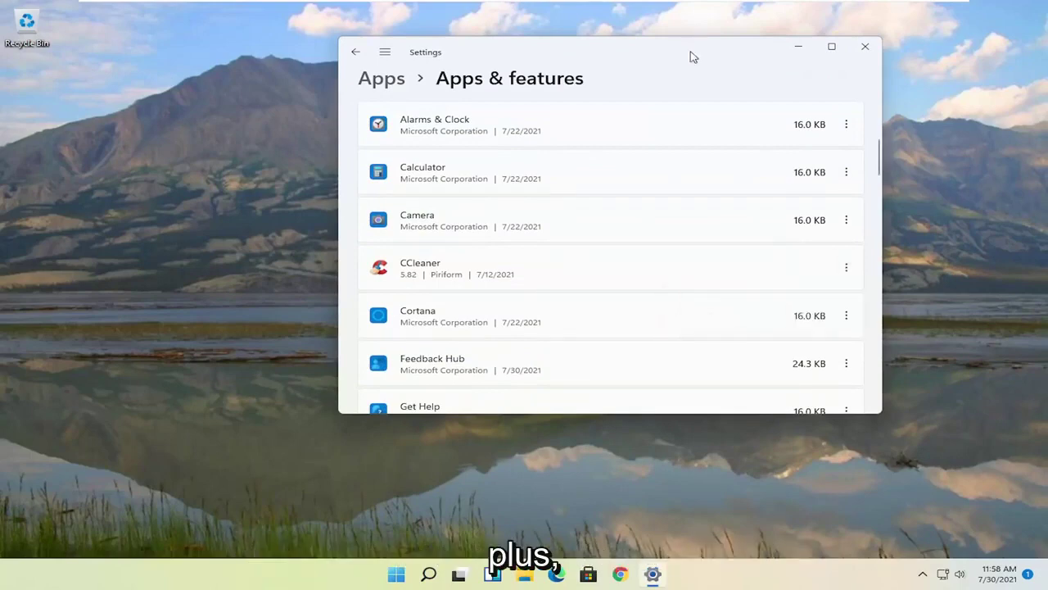
click(865, 46)
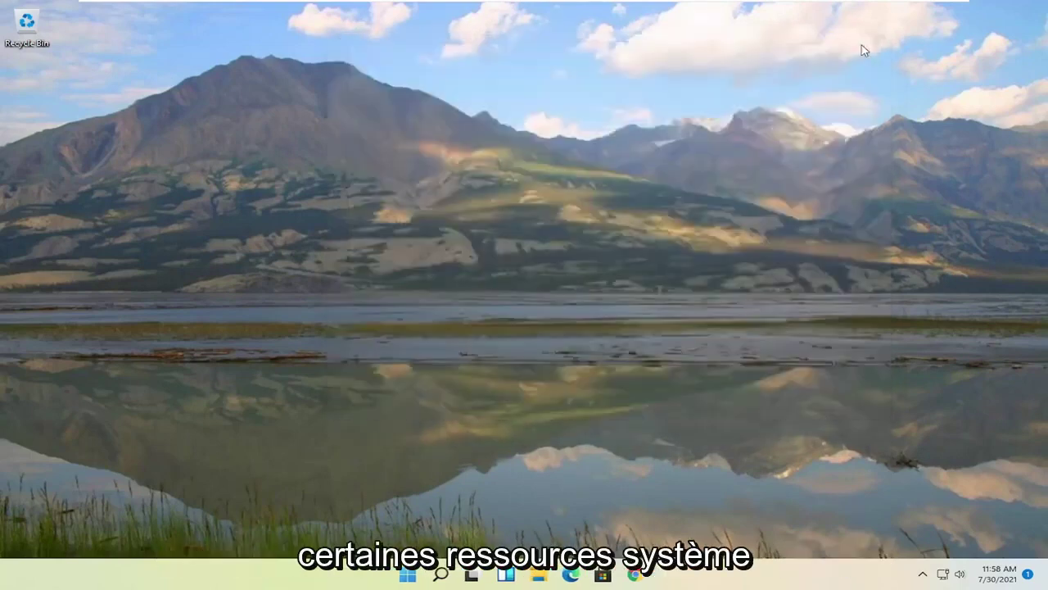
- Search Windows for "disk cleanup" and open Disk Cleanup for the C: drive
click(414, 576)
text(di)
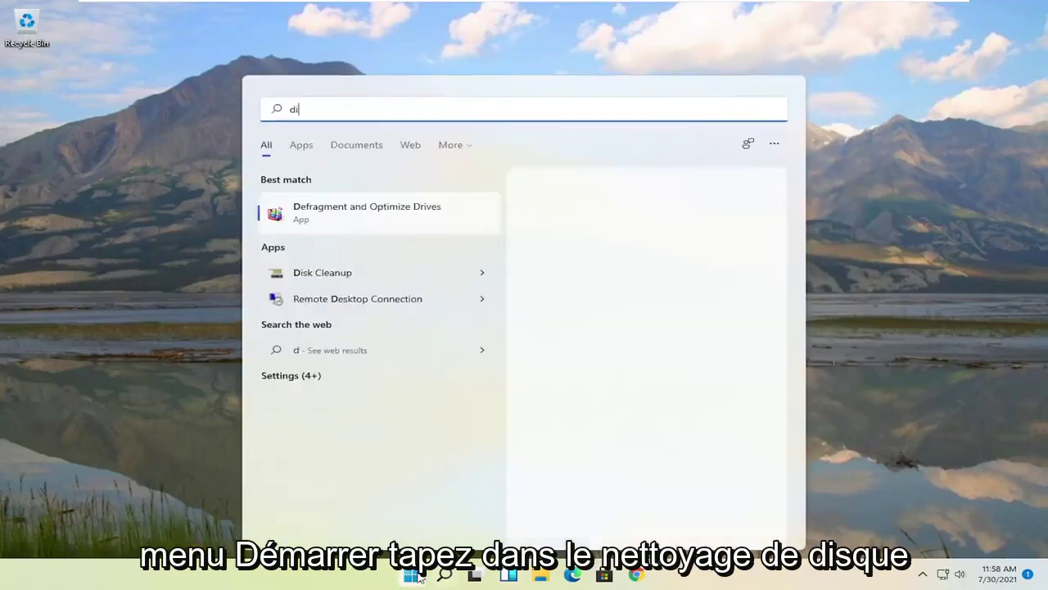
text(sk clean)
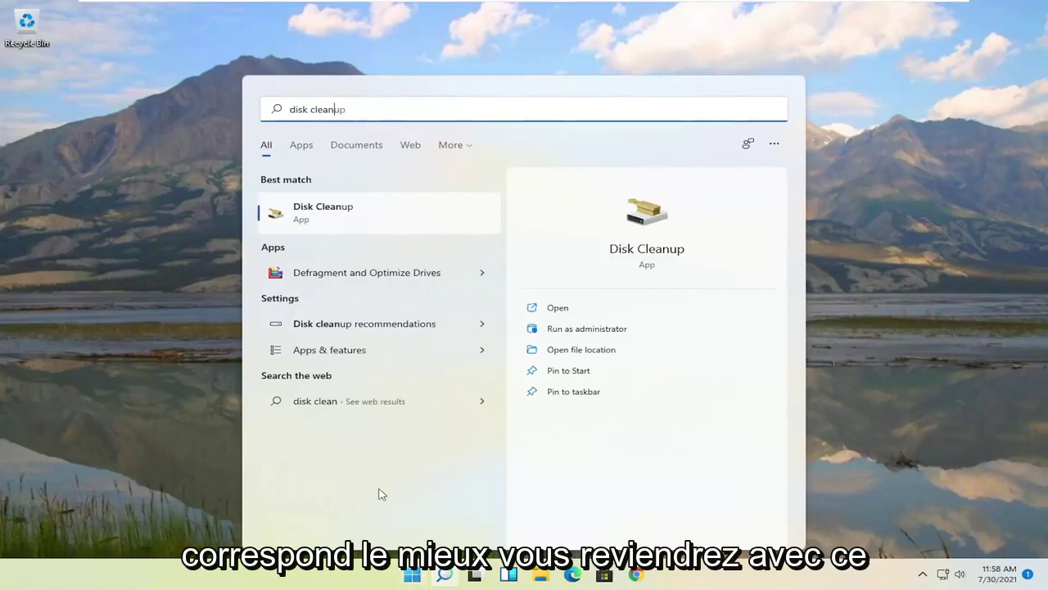
click(325, 215)
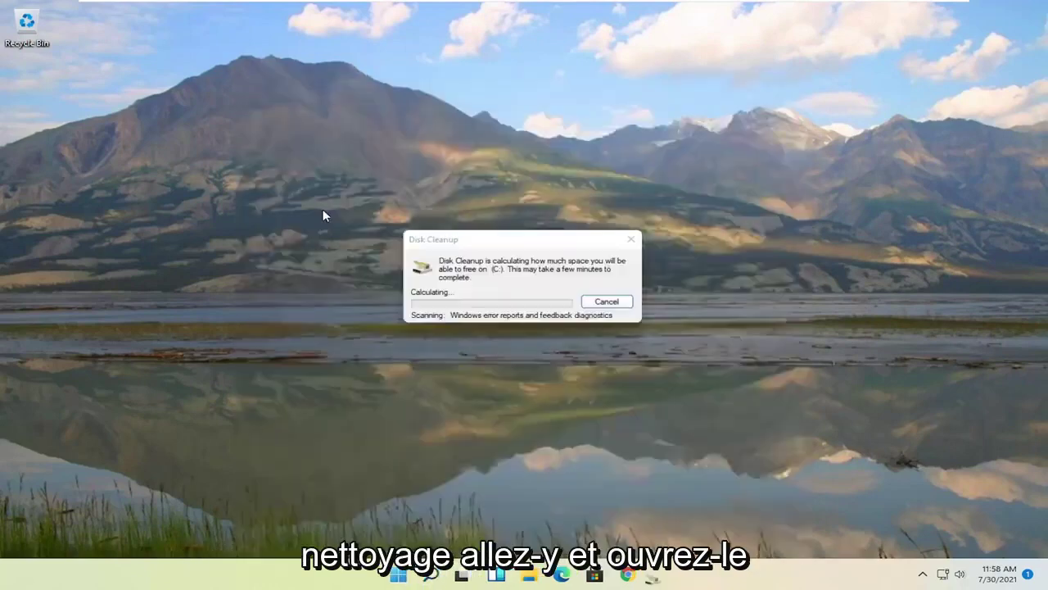
drag(199, 42, 531, 121)
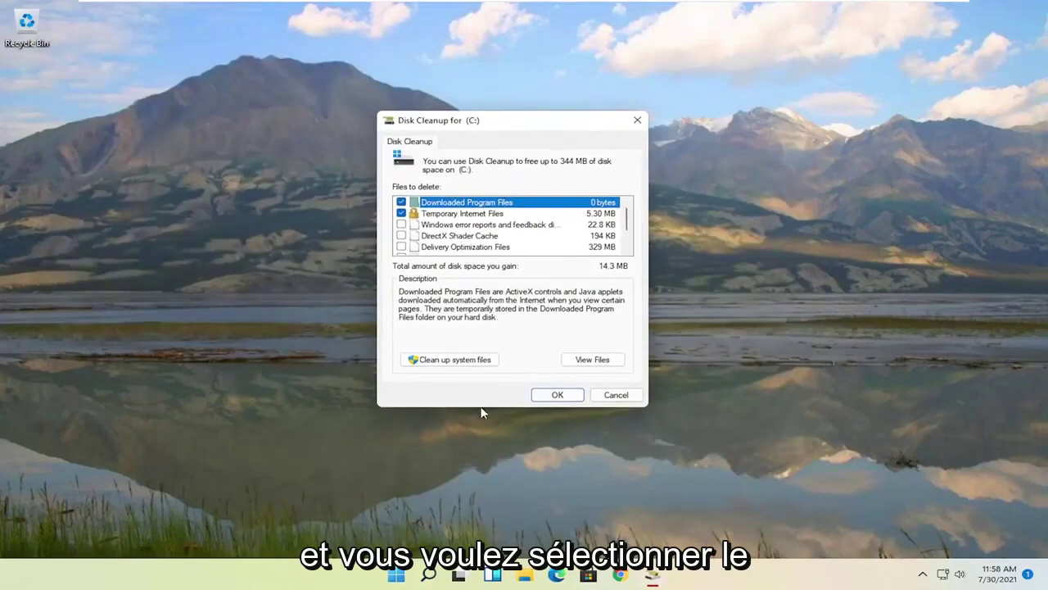
- Rescan the C: drive with system files included and permanently delete the preselected files
click(455, 359)
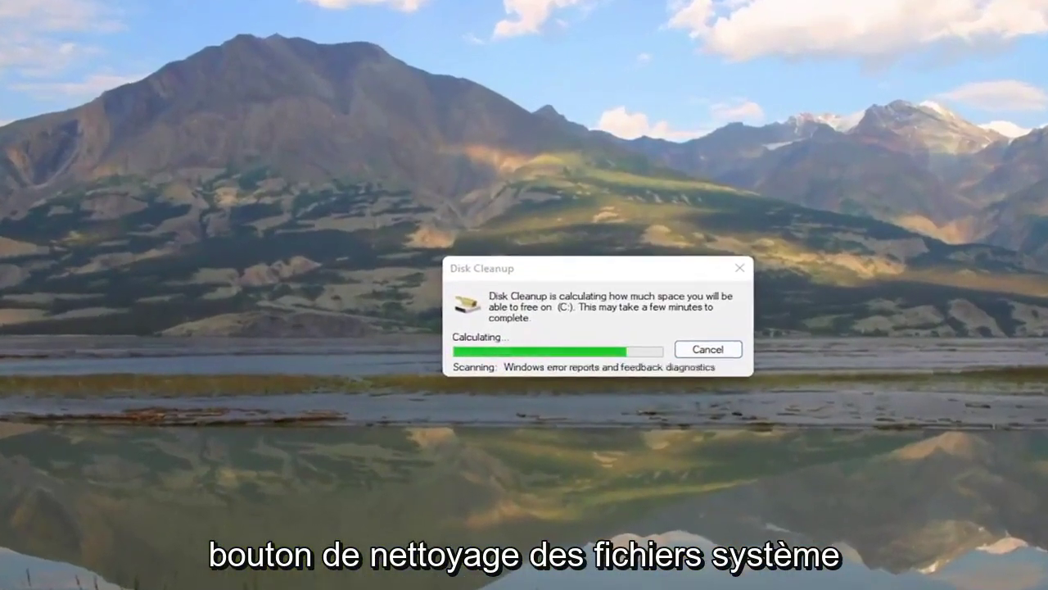
drag(227, 42, 558, 82)
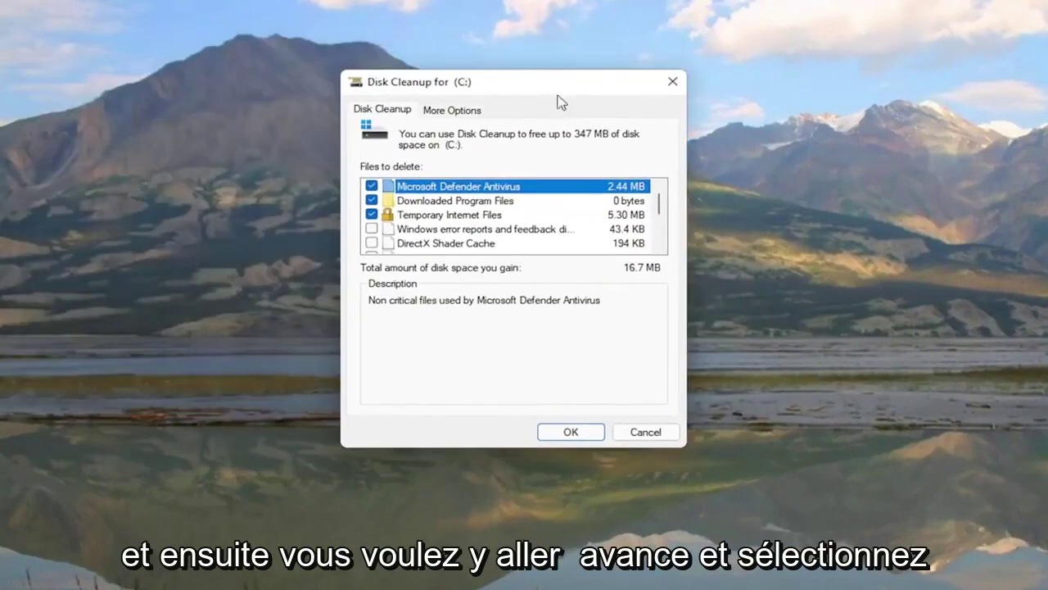
click(571, 432)
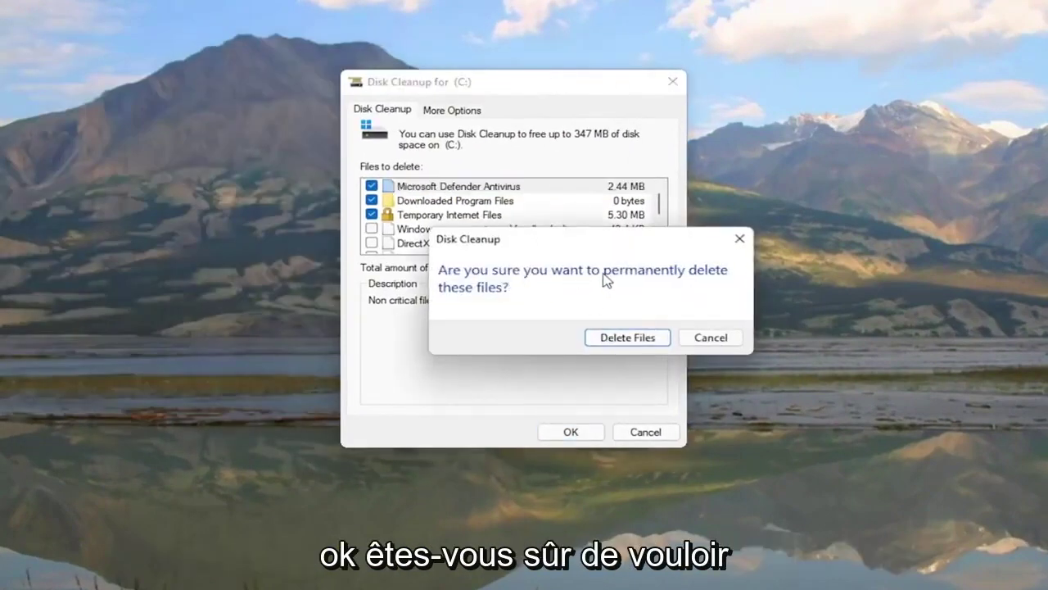
click(617, 339)
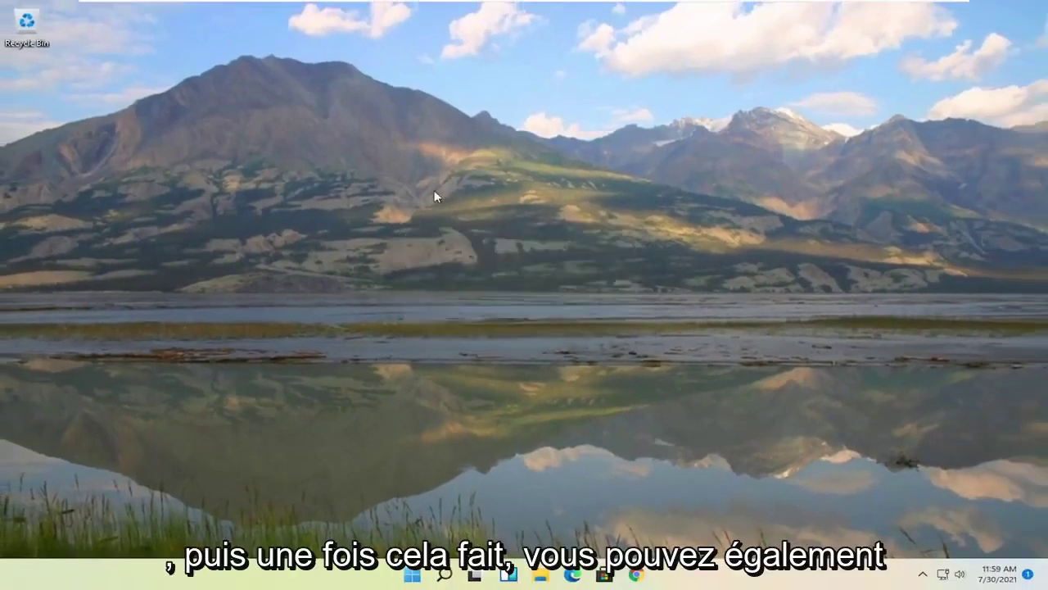
- Search Windows for "disk defra", optimize the C: drive with Defragment and Optimize Drives, and close the tool when it finishes
click(443, 573)
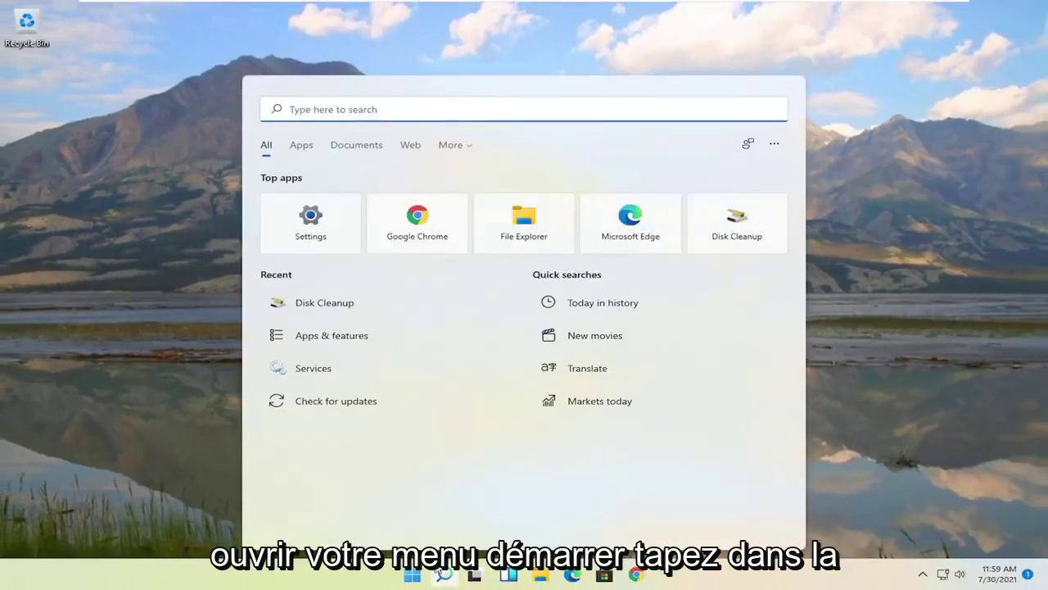
text(d)
key(BackSpace)
text(disk defra)
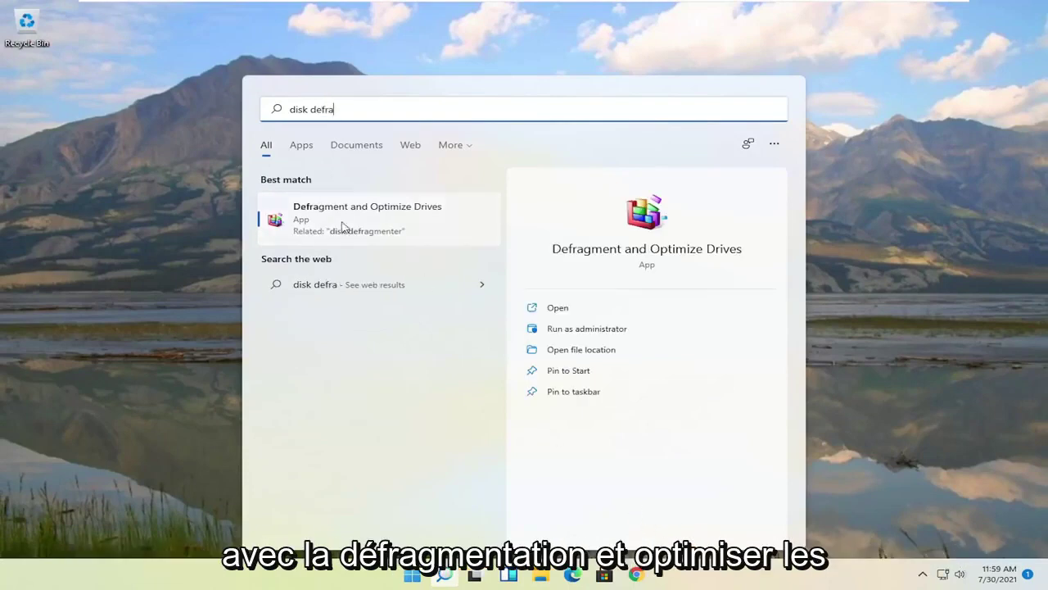
click(350, 221)
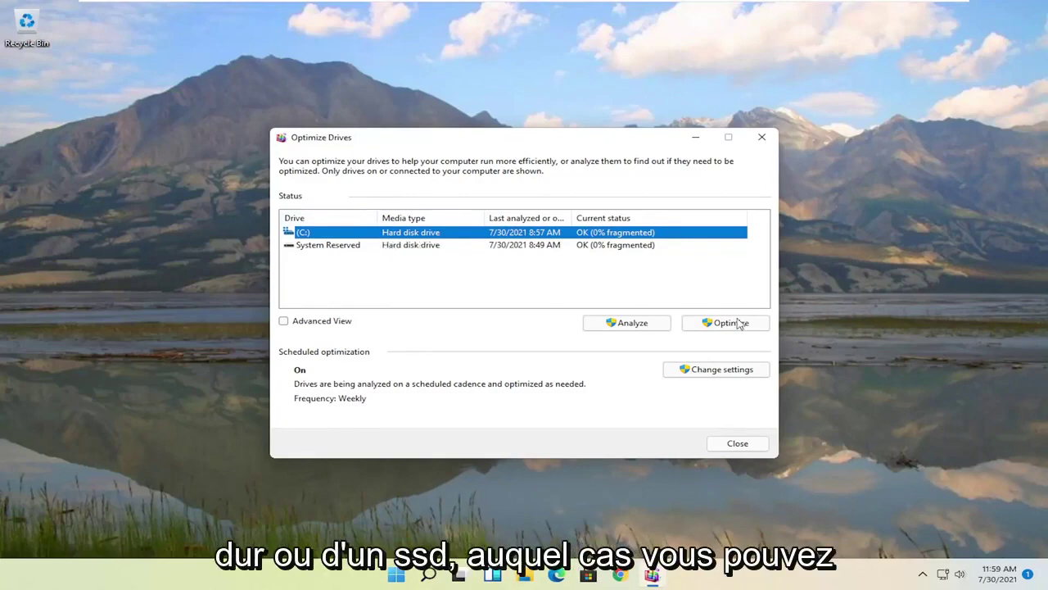
click(710, 326)
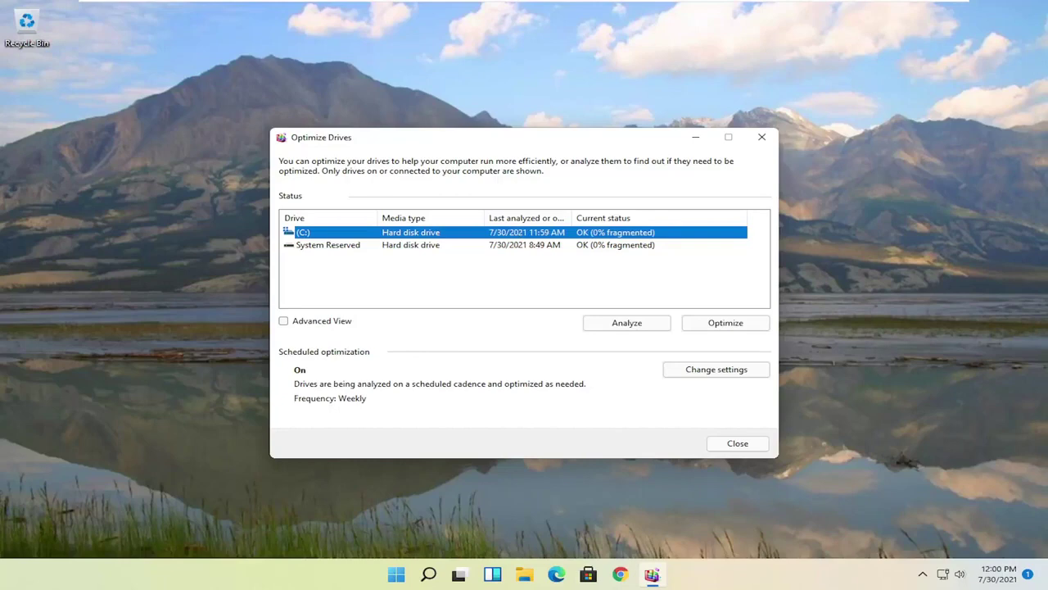
click(762, 136)
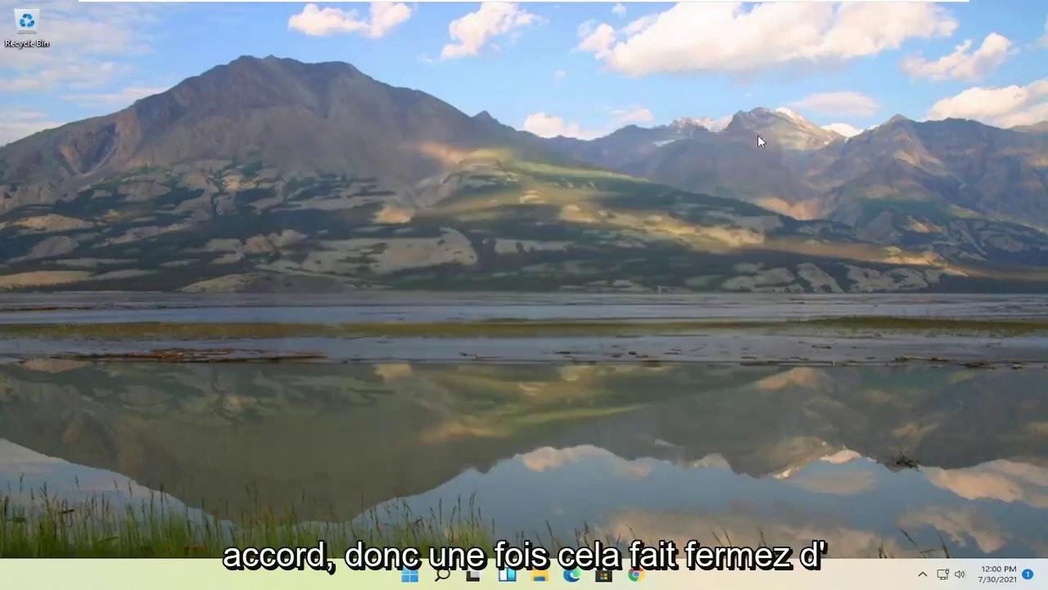
- Search Windows for "cmd" and open Command Prompt as administrator, allowing it to make changes to the device
click(445, 576)
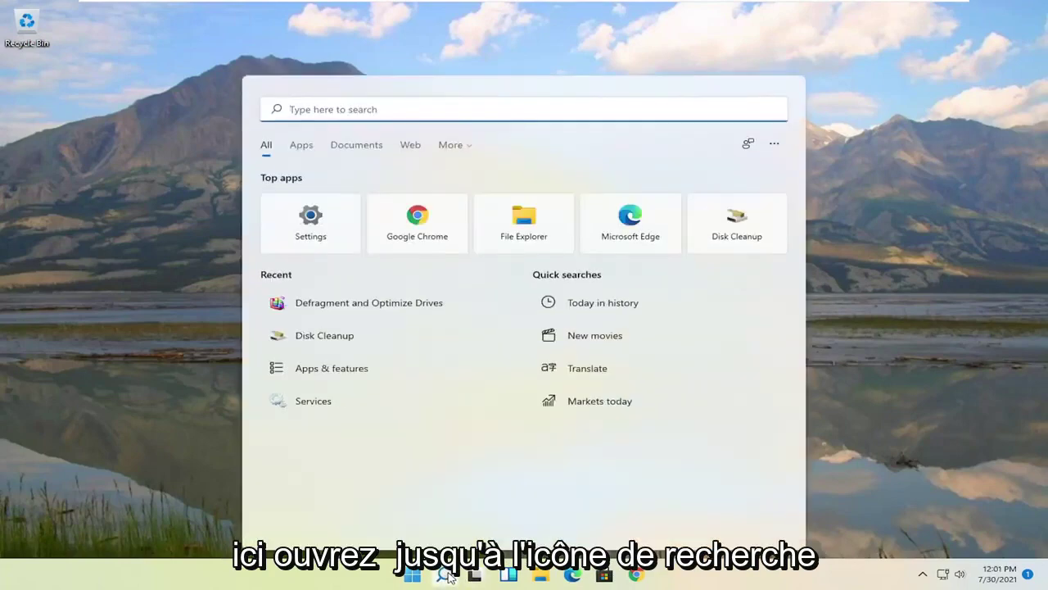
text(cmd)
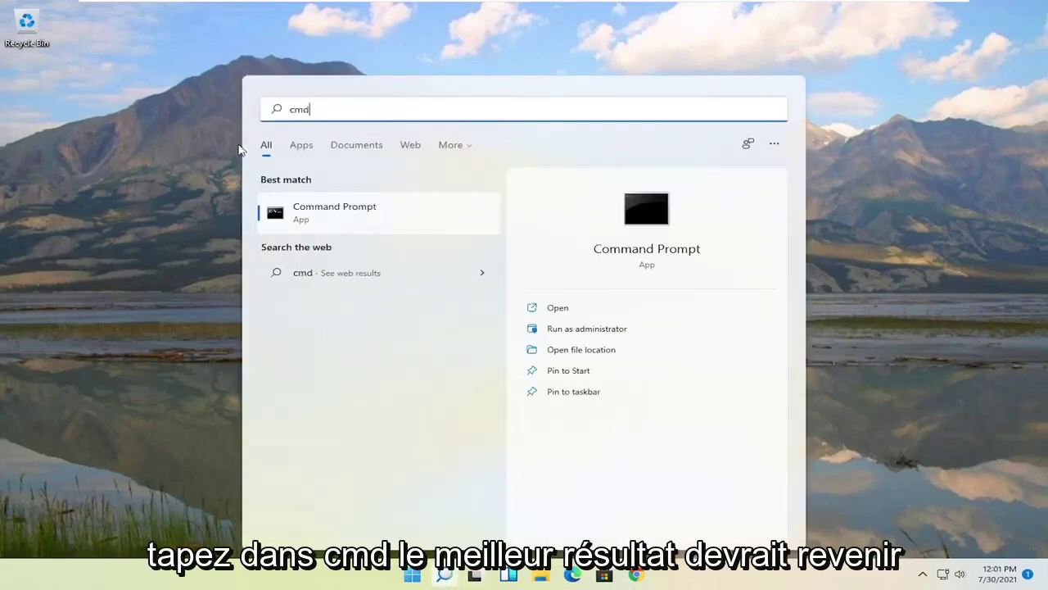
right_click(324, 222)
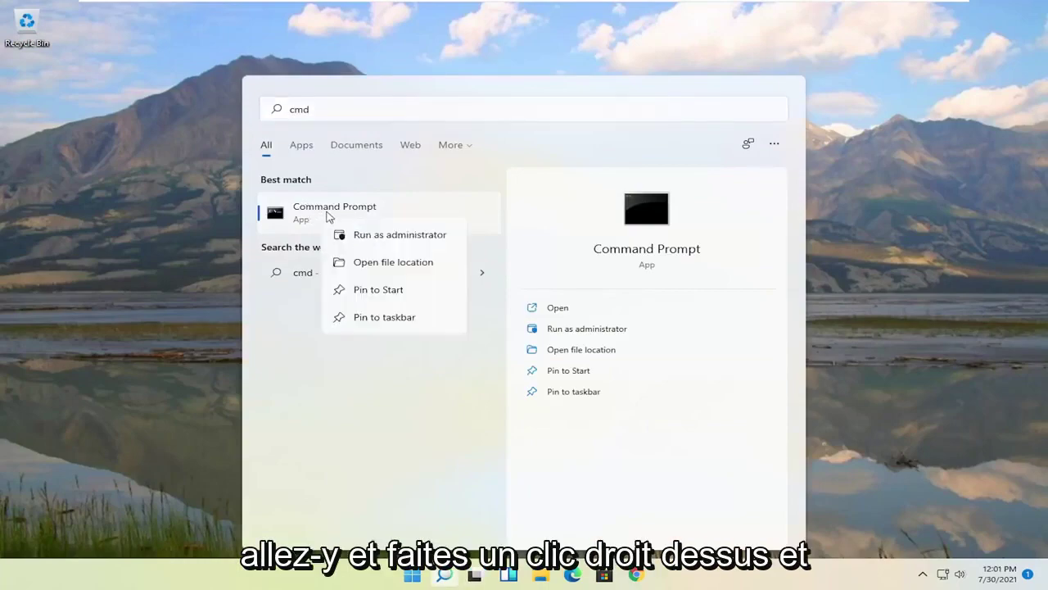
click(378, 236)
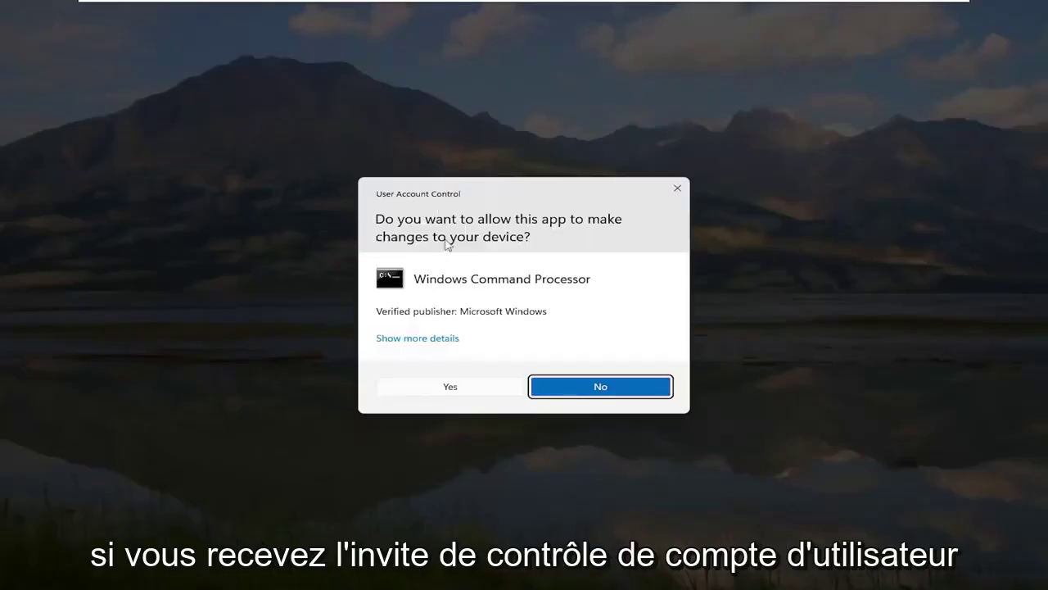
click(447, 386)
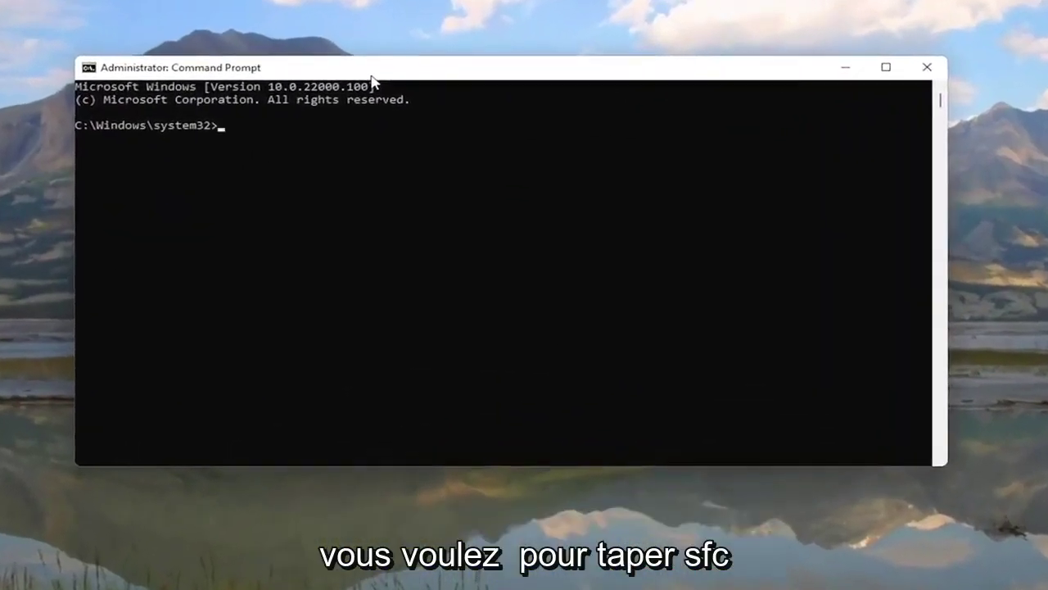
- Run the system file check with "sfc /scannow" and close Command Prompt once the scan completes
text(sfc /scannow)
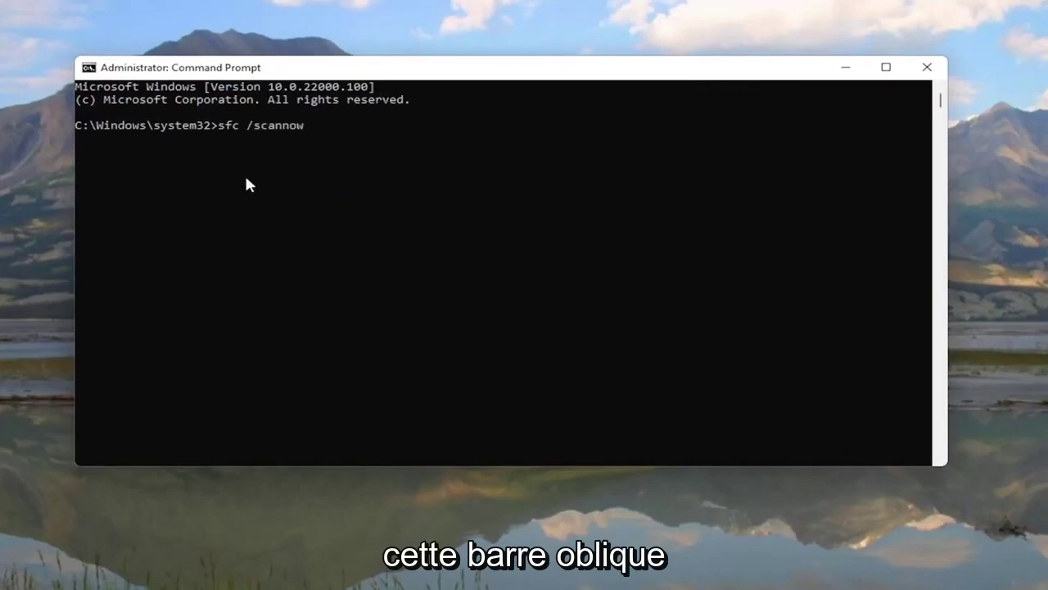
key(Return)
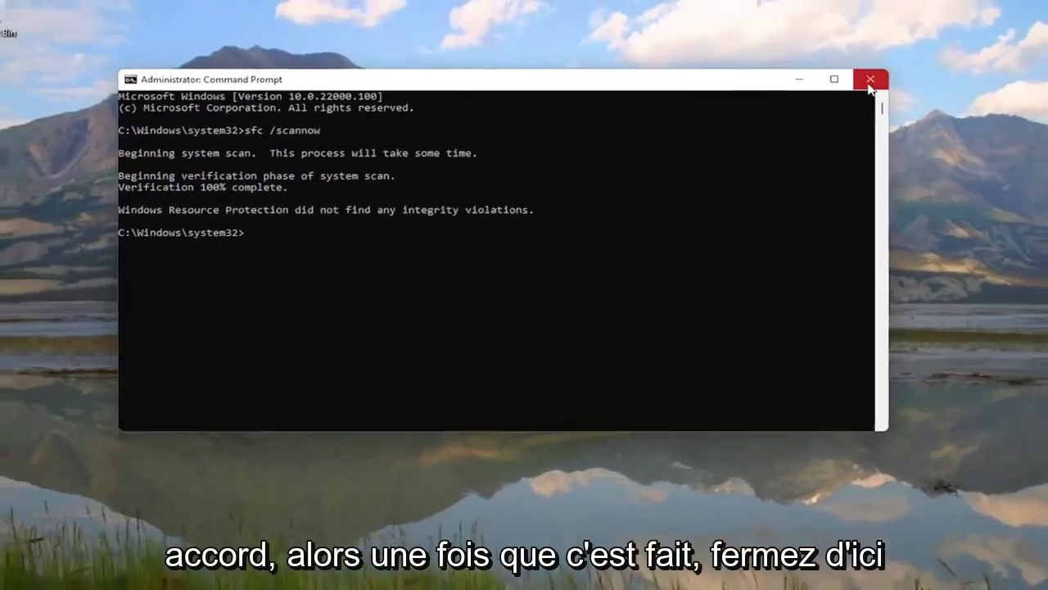
click(915, 69)
- Restart the computer from the desktop
right_click(412, 576)
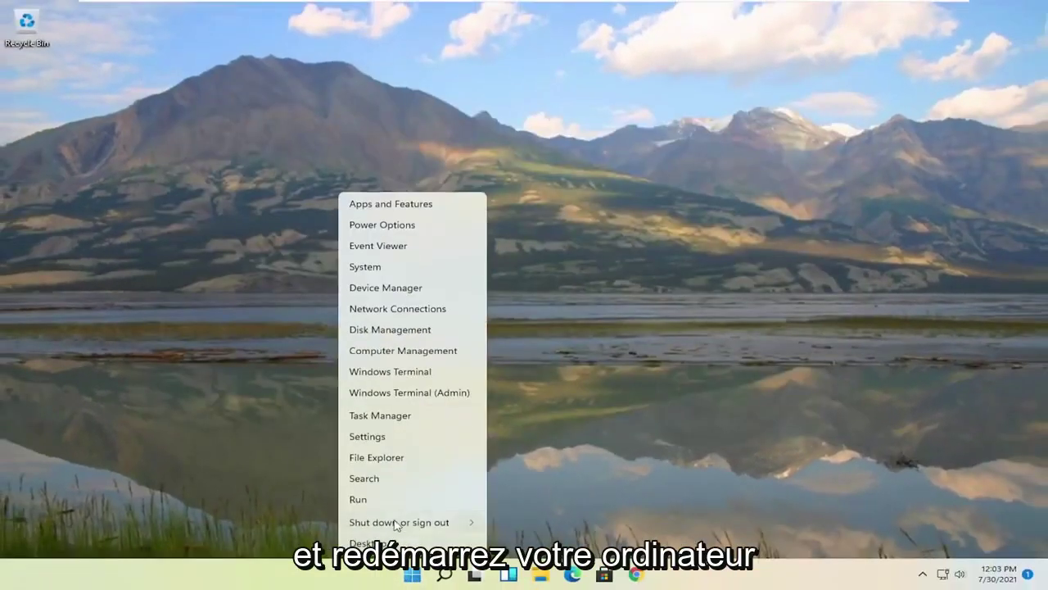
mouse_move(396, 524)
click(510, 547)
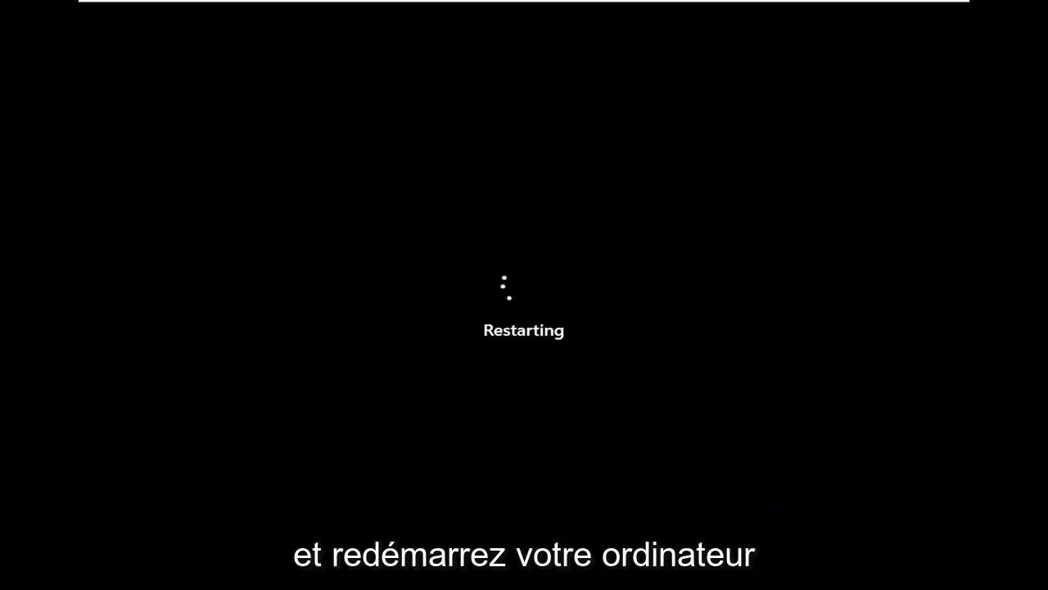